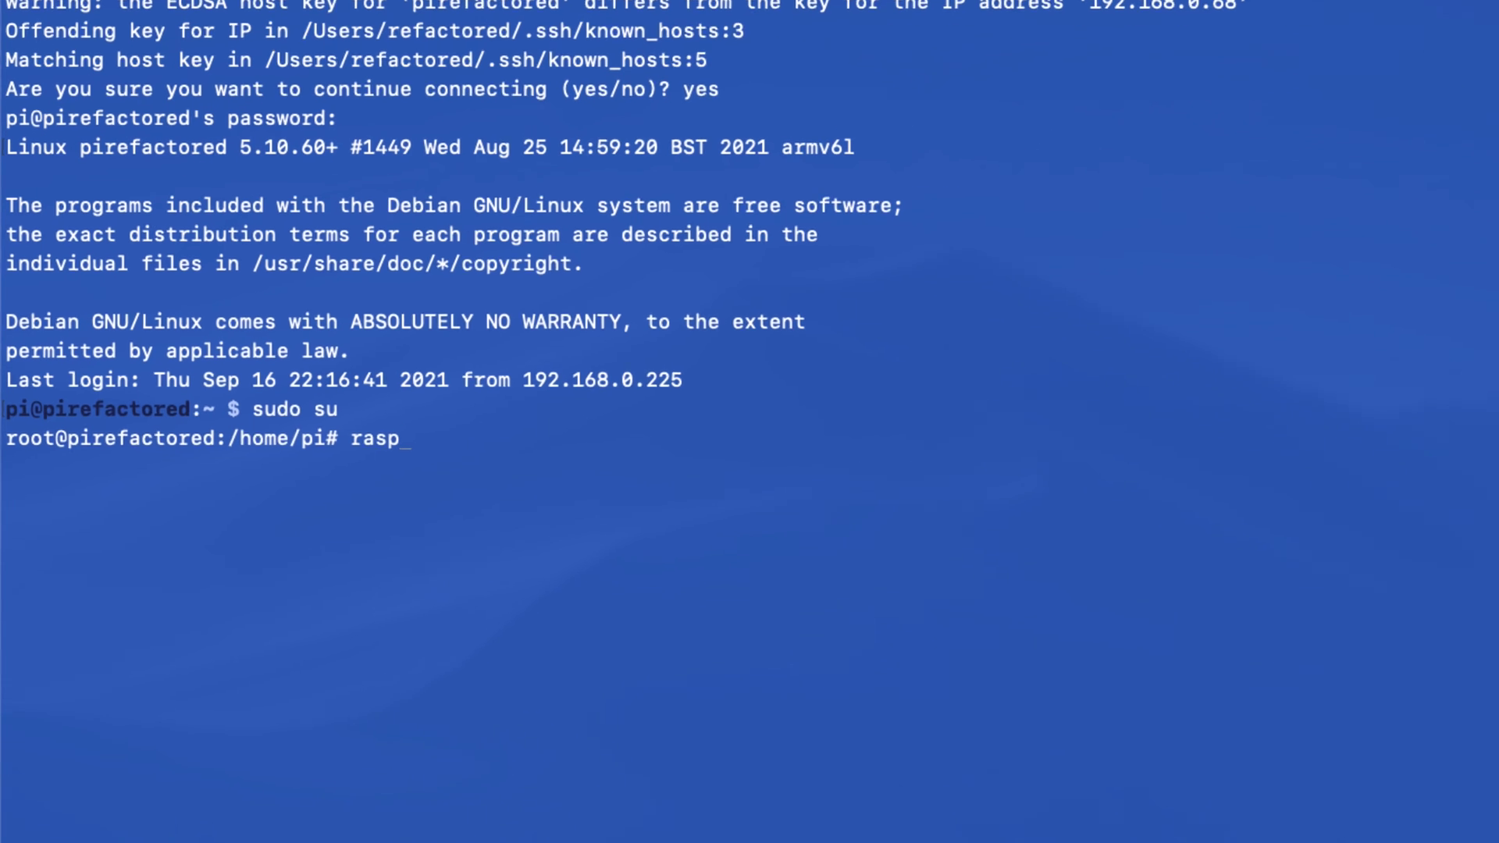
- In raspi-config, go to Interface Options > P3 VNC and answer Yes to enable VNC Server
type("i")
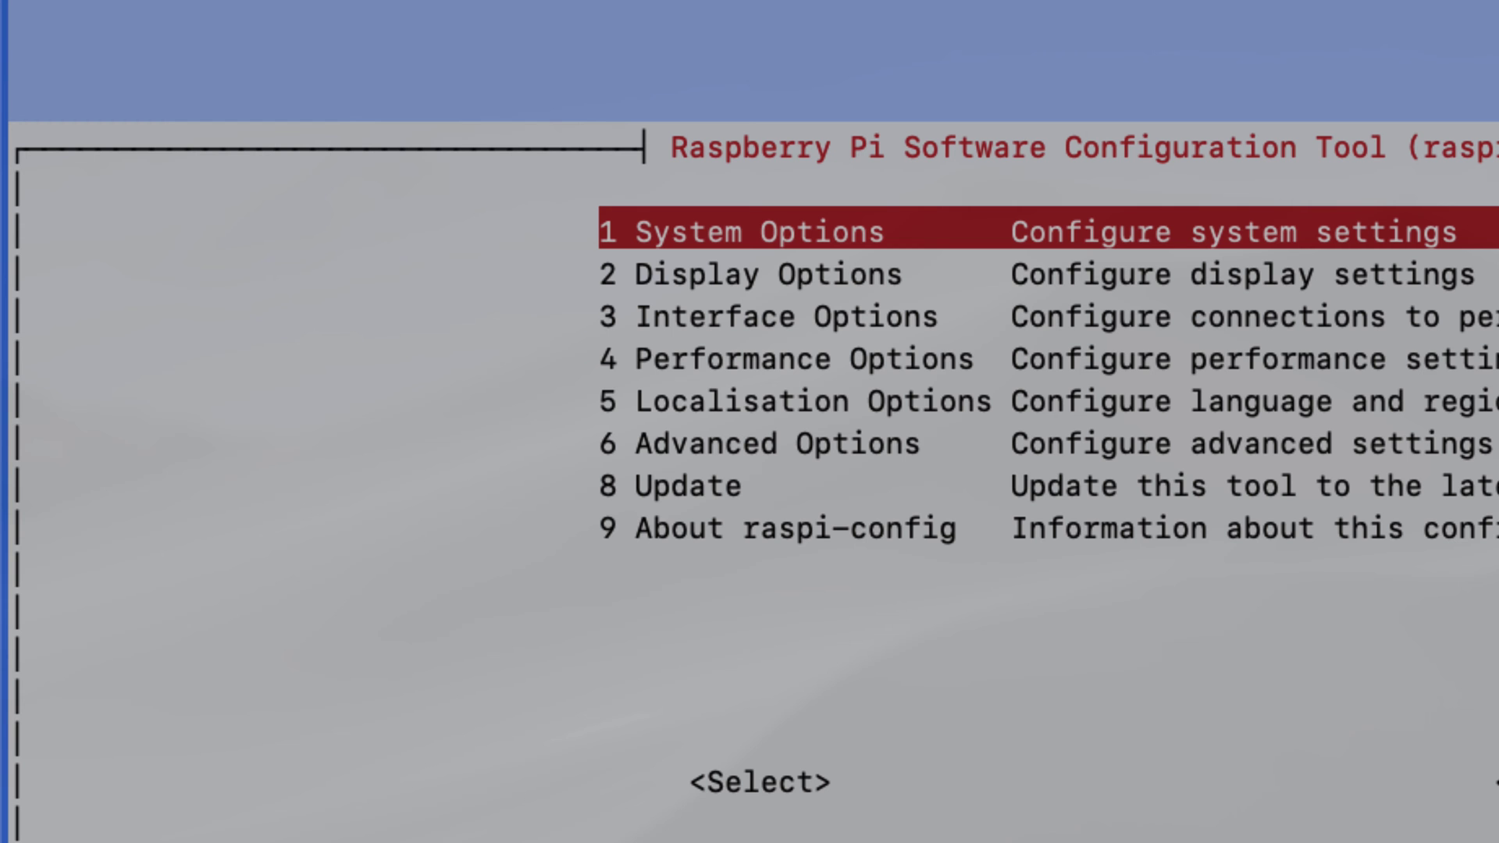
key("Down")
key("Down")
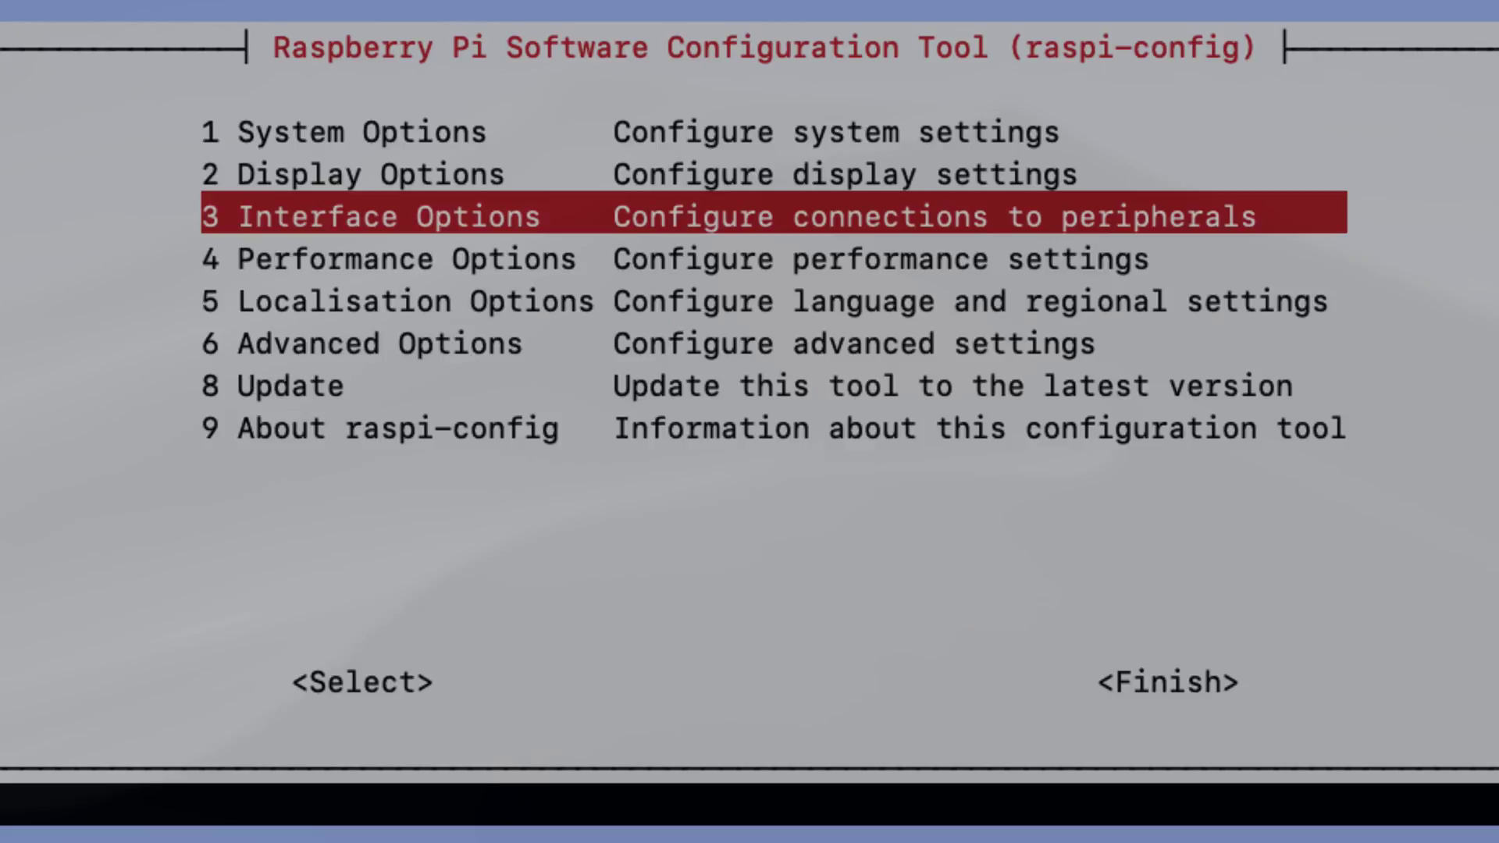
key("Return")
key("Down")
key("Down")
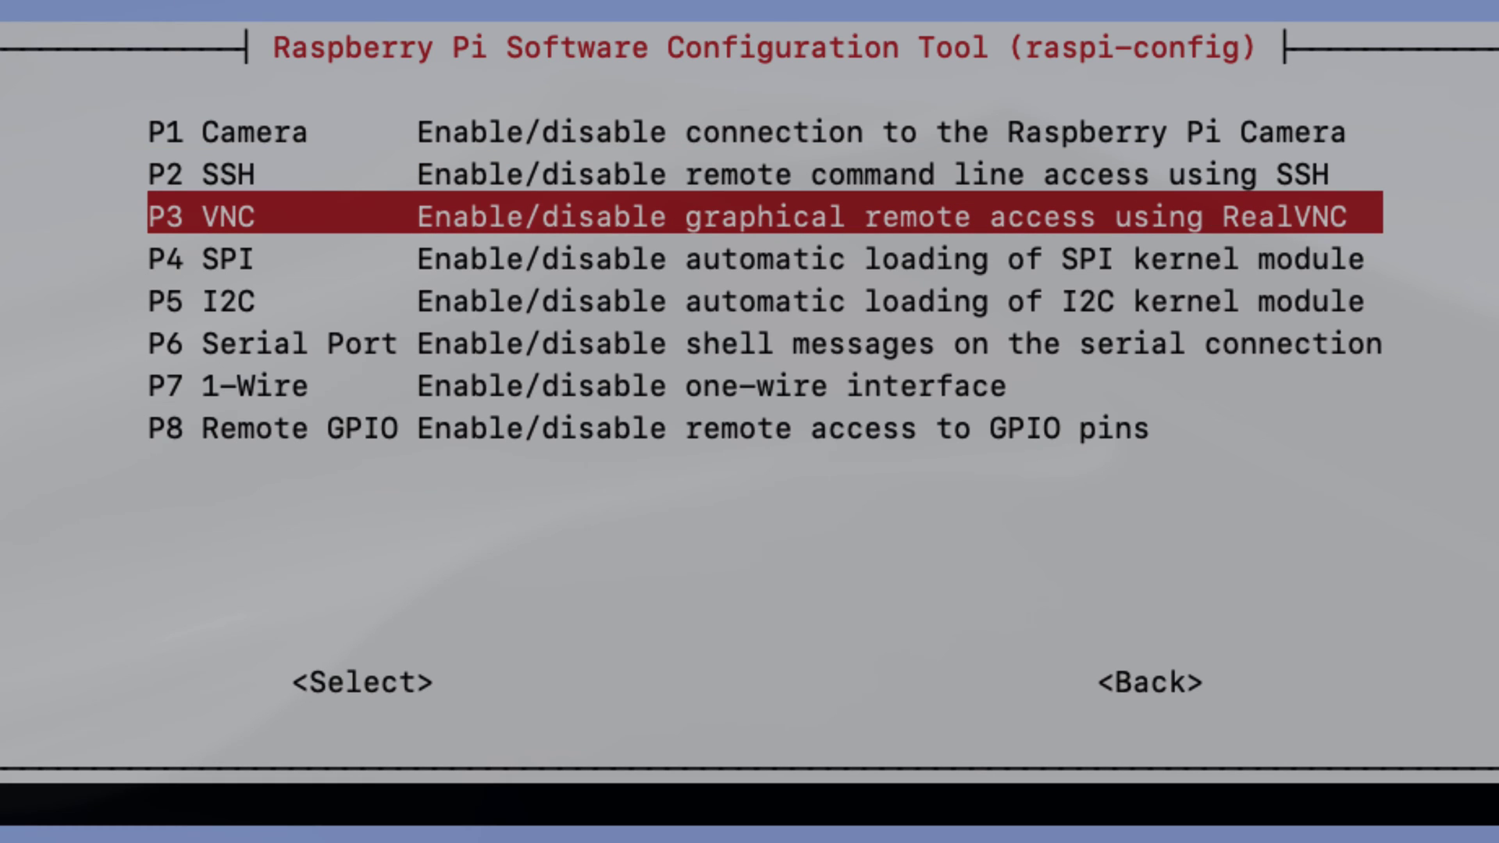
key("Return")
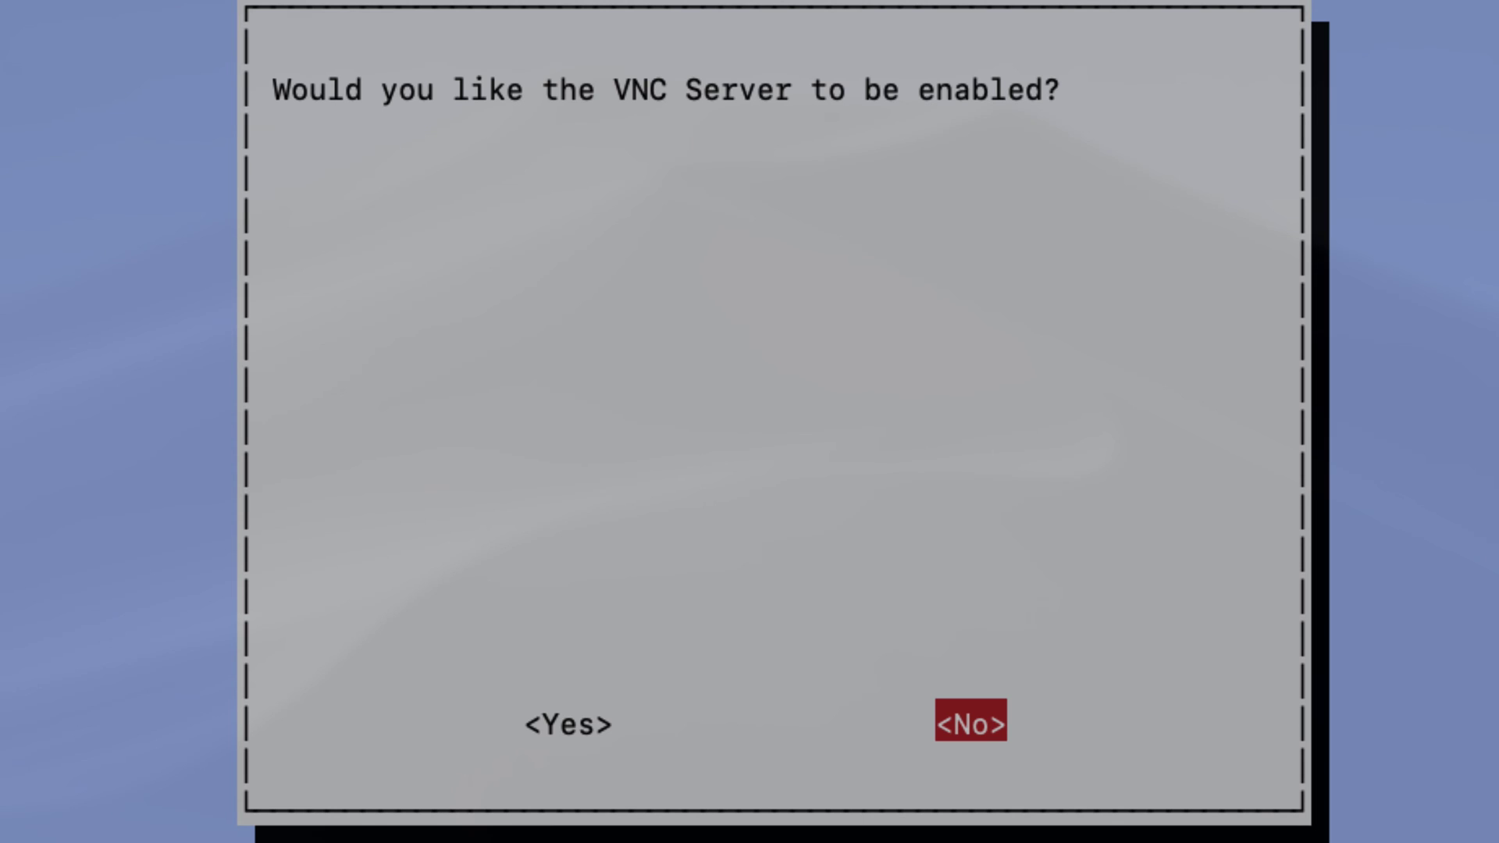
key("Left")
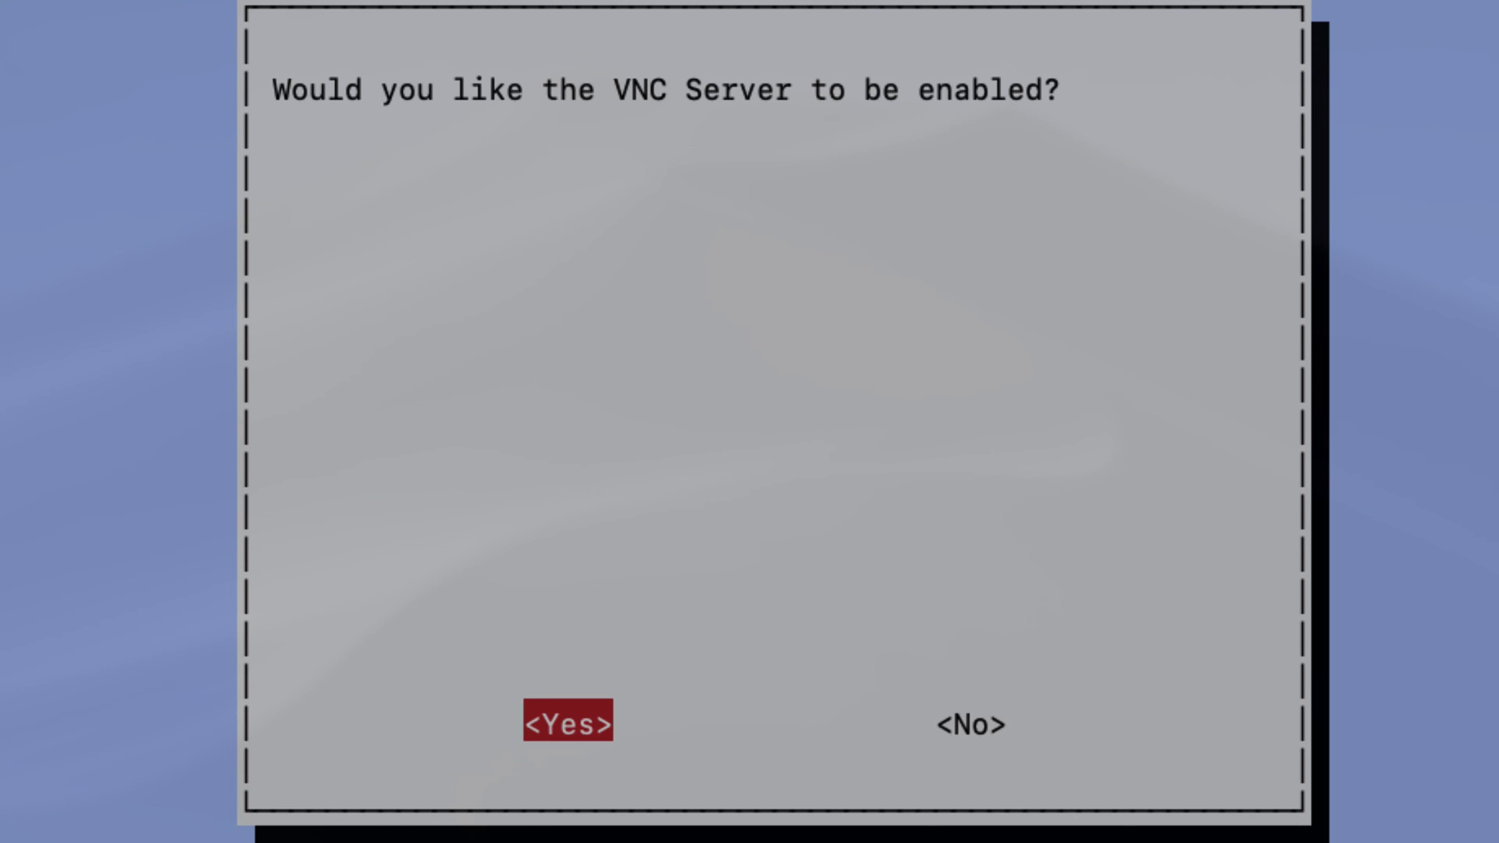
key("Return")
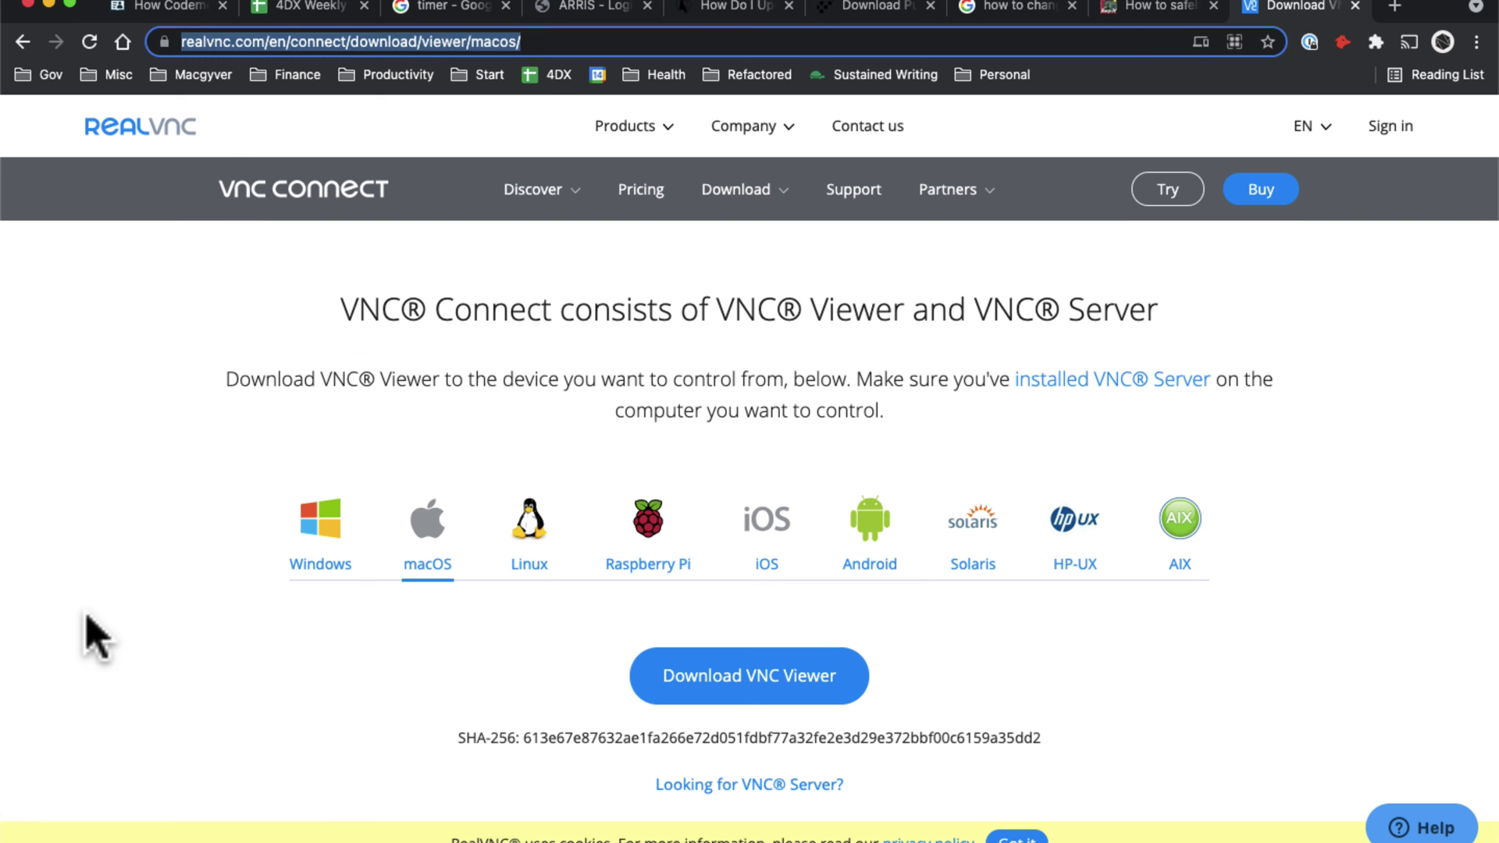
- Download and save the macOS VNC Viewer installer from the RealVNC download page
left_click(86, 615)
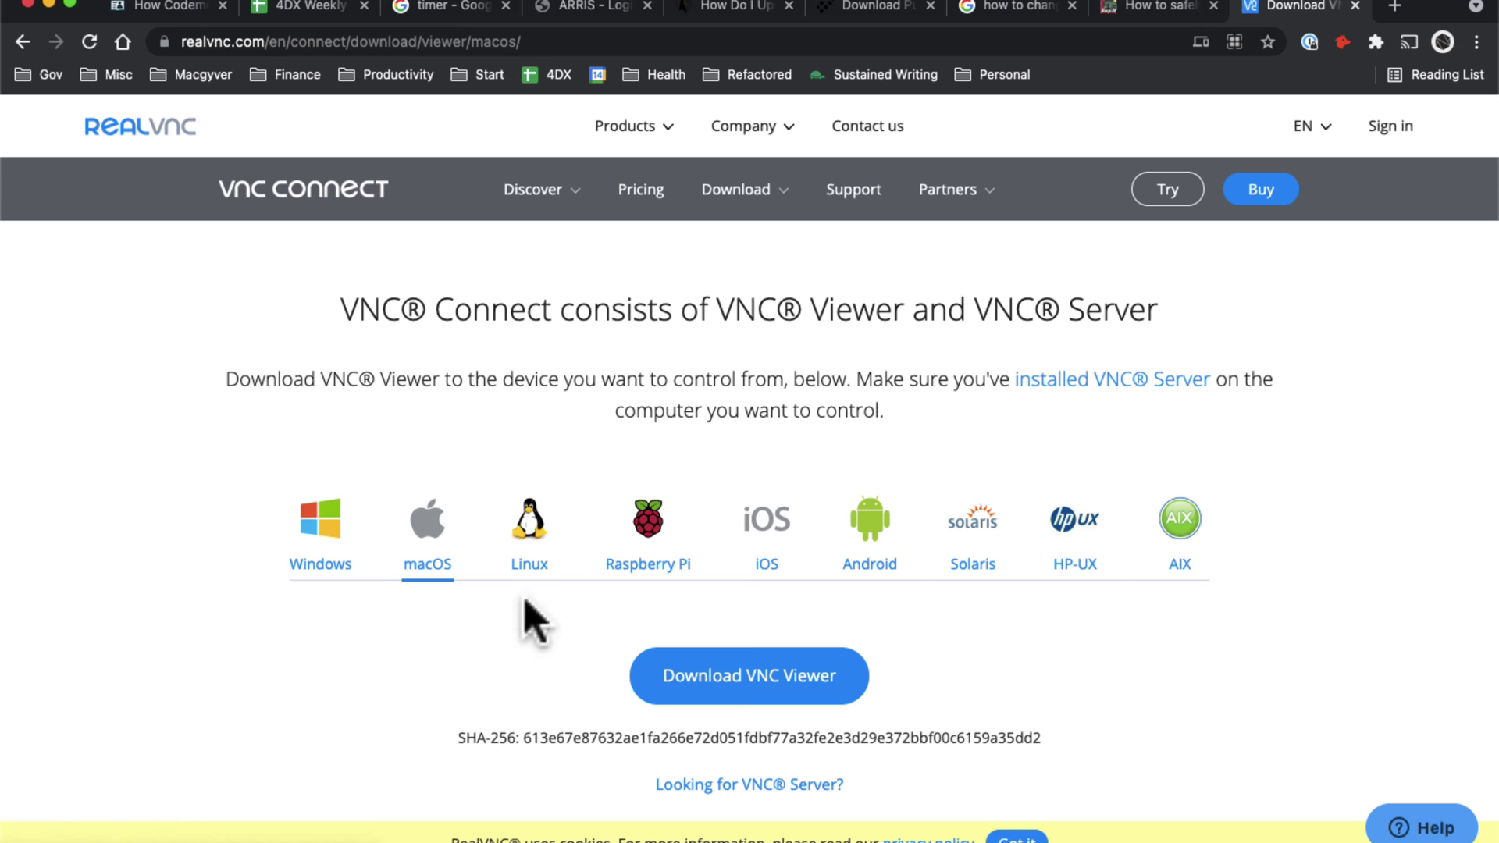
left_click(764, 675)
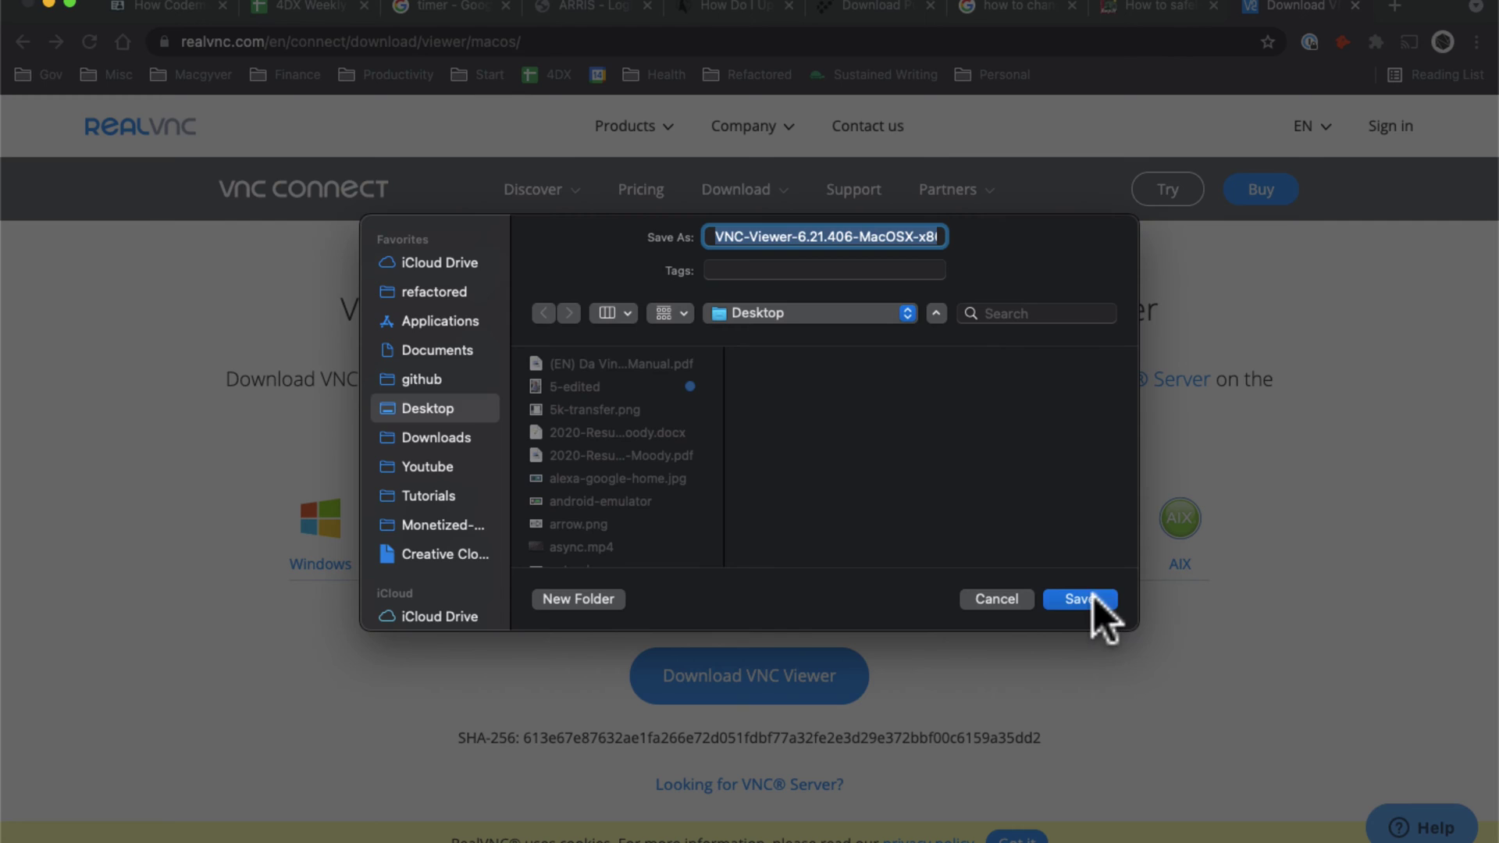
left_click(1092, 598)
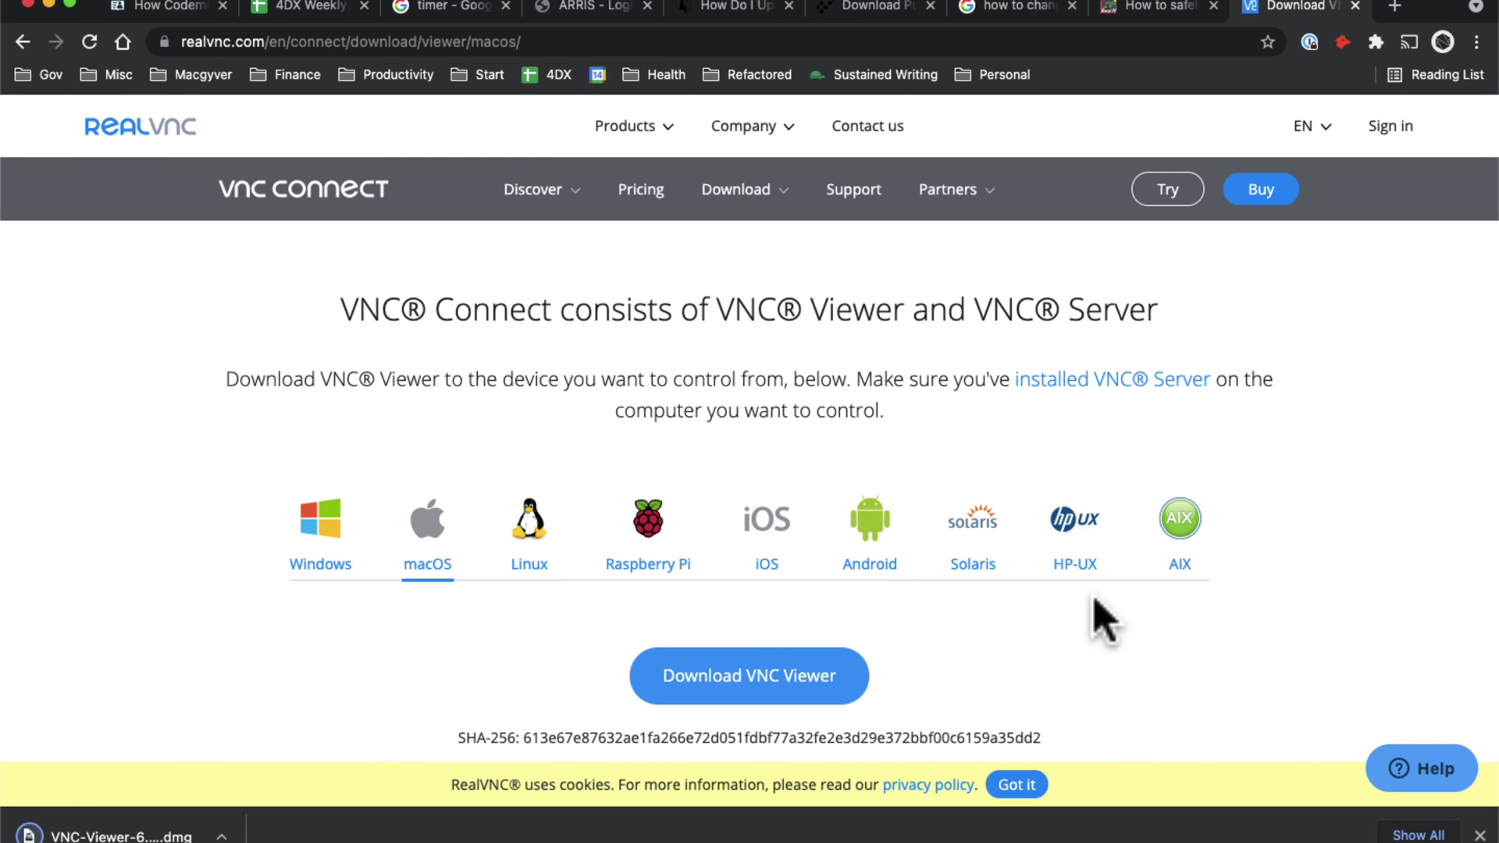
- Paste the Pi's address 192.168.0.68 into VNC Viewer and connect
left_click(305, 16)
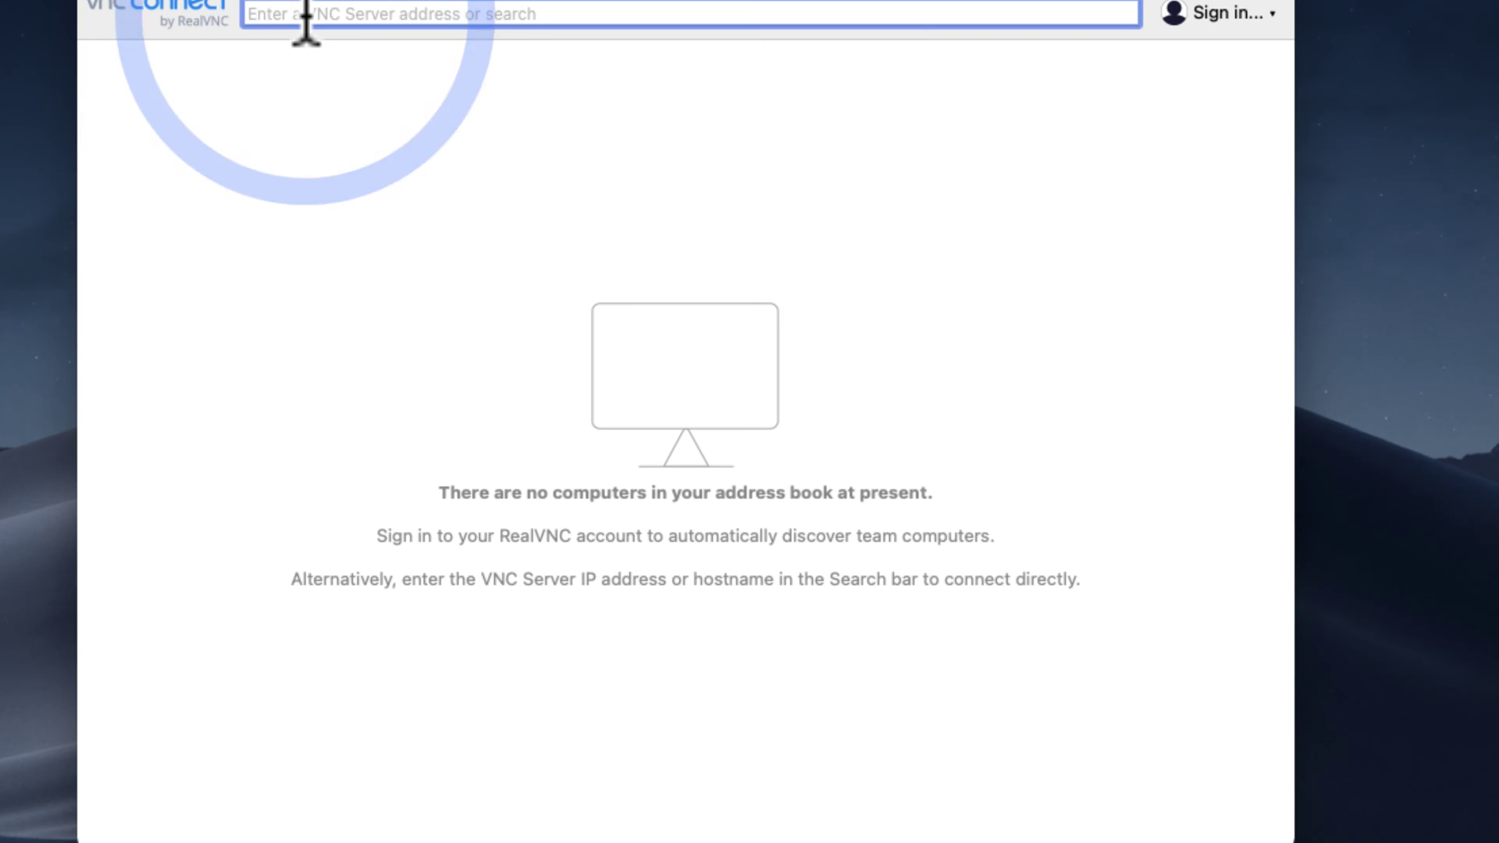
type("vnc://192.168.0.68")
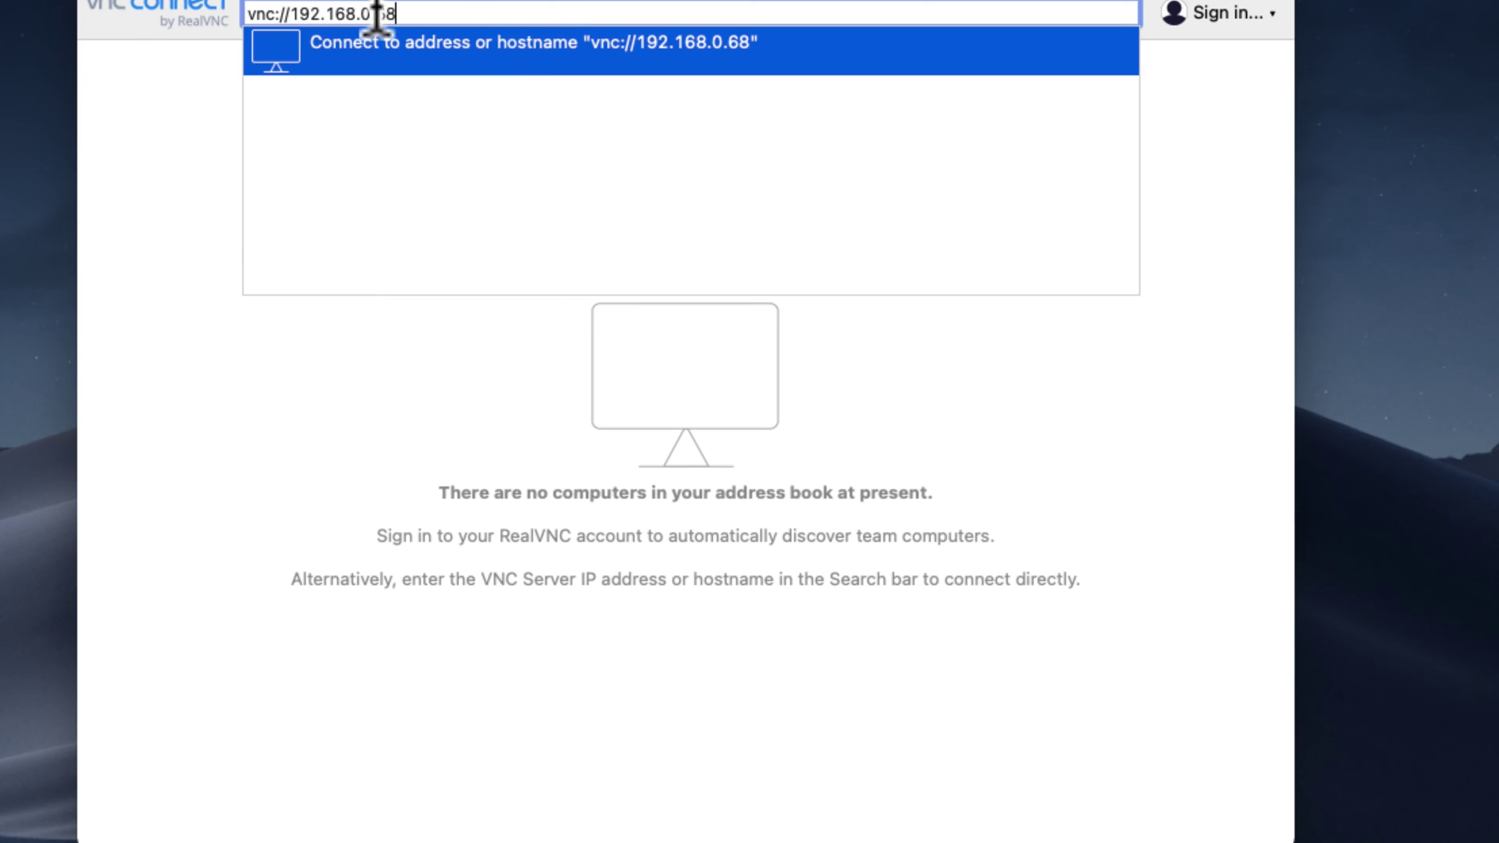
left_click(472, 49)
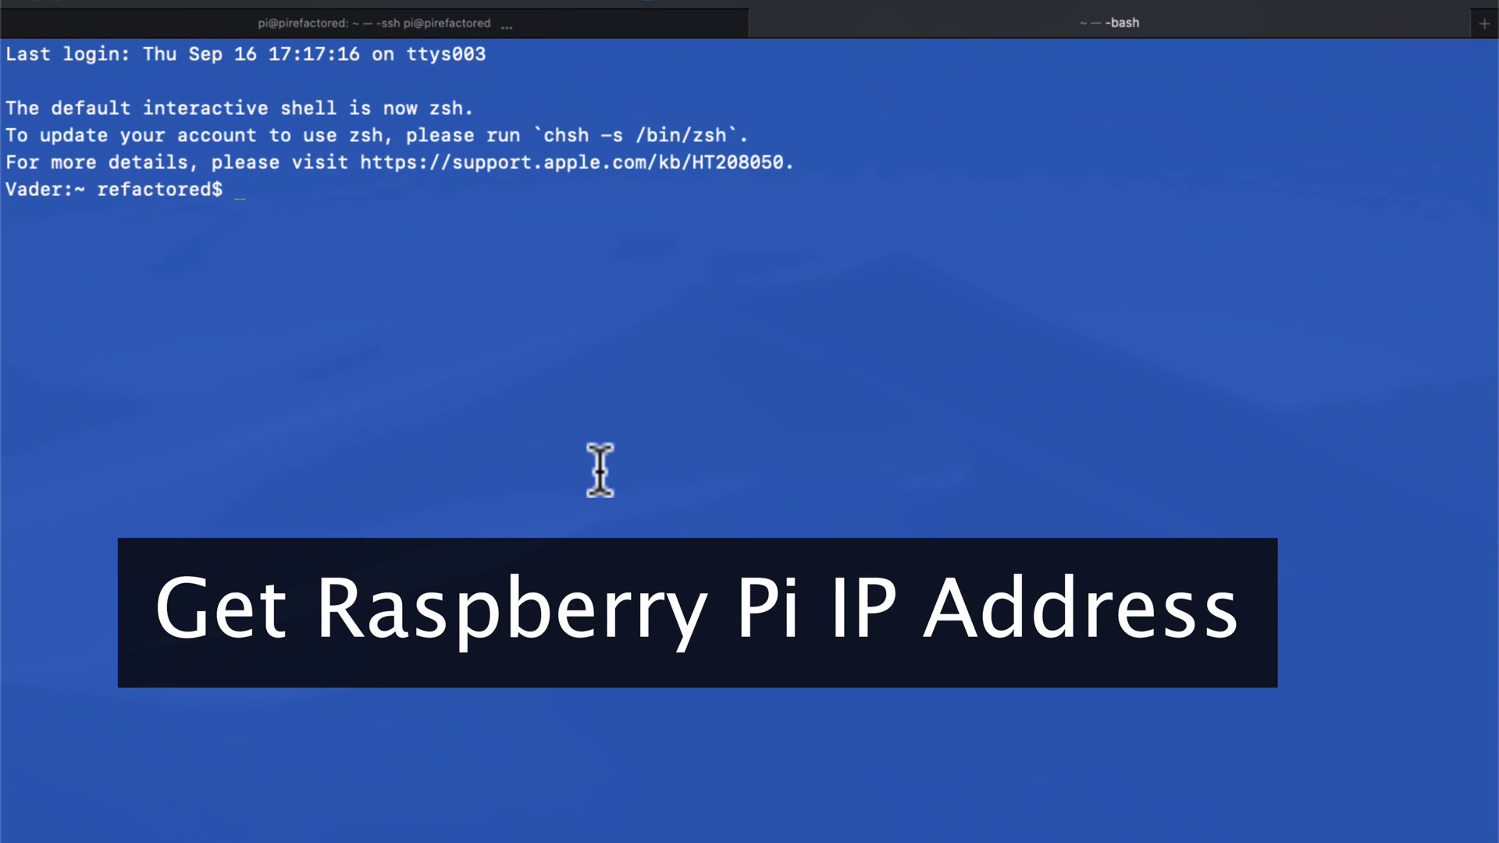
left_click(509, 380)
- Run dig pirefactored locally and select the returned address 192.168.0.68
type("dig raspb")
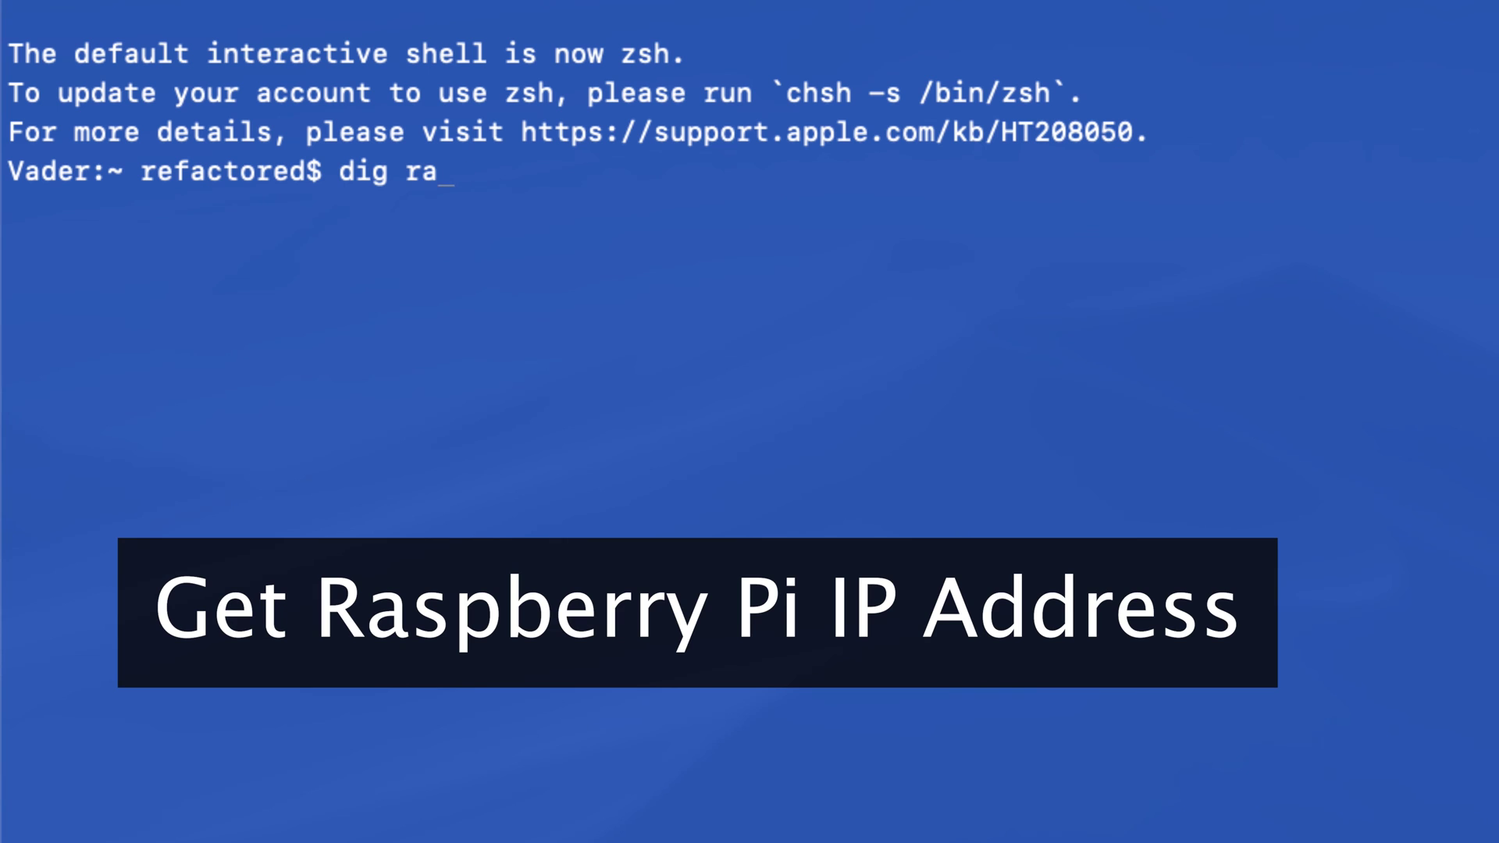
key("BackSpace")
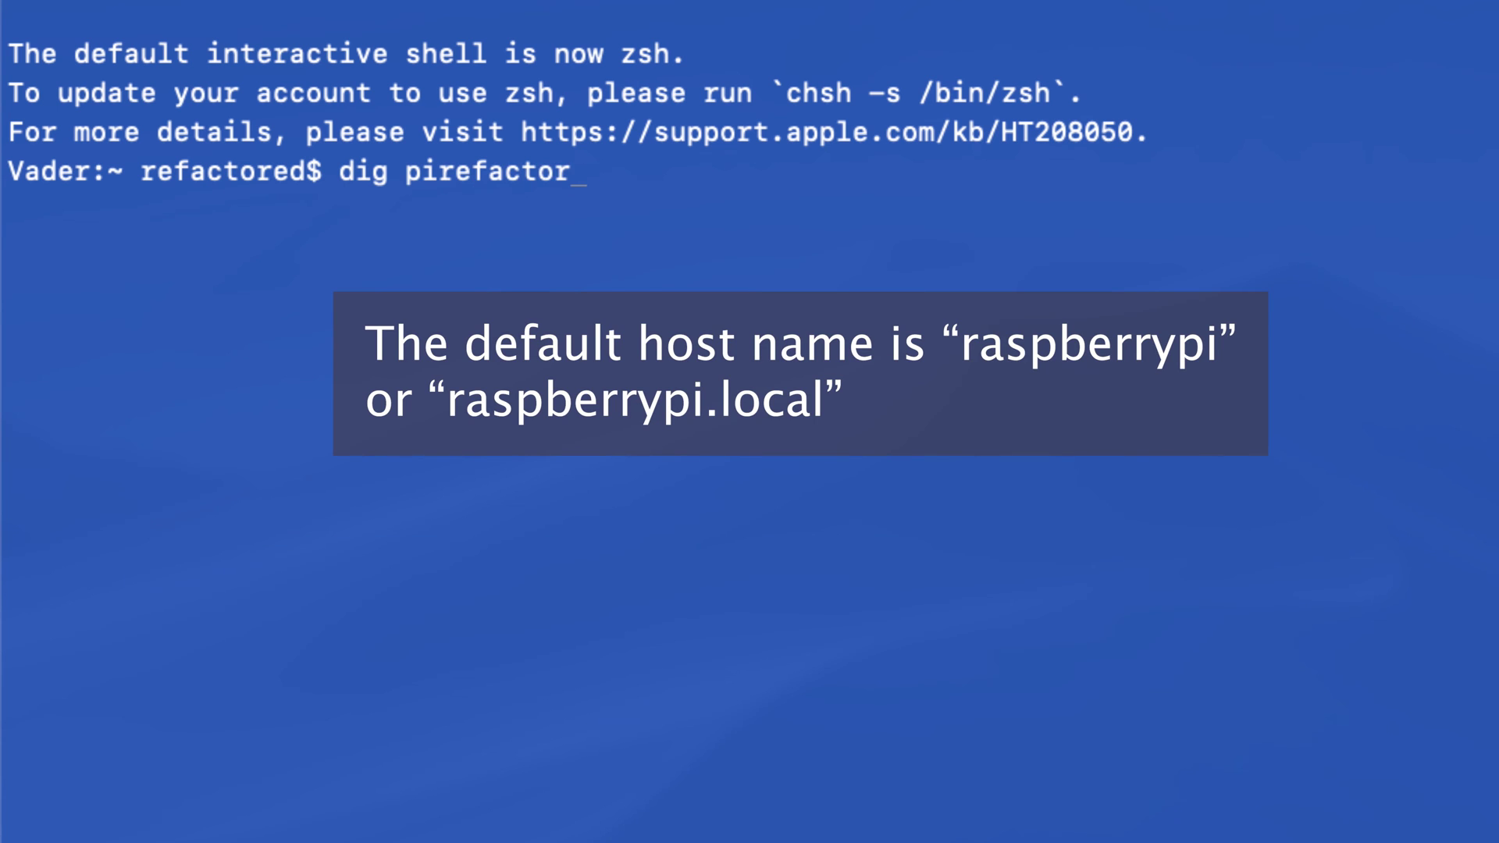
type("pirefactored")
key("Return")
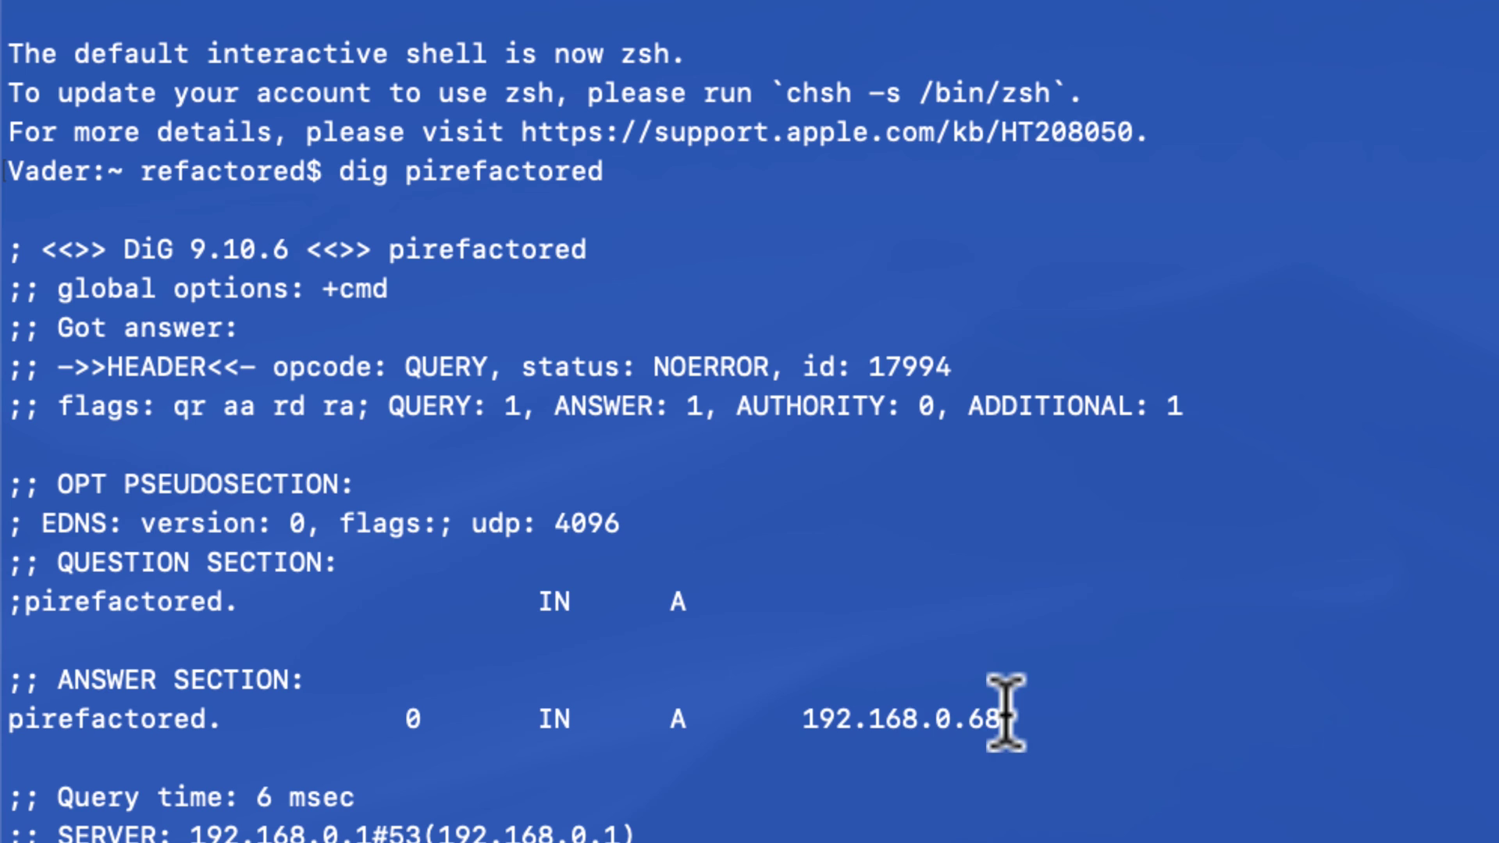
left_click_drag(1000, 717, 806, 725)
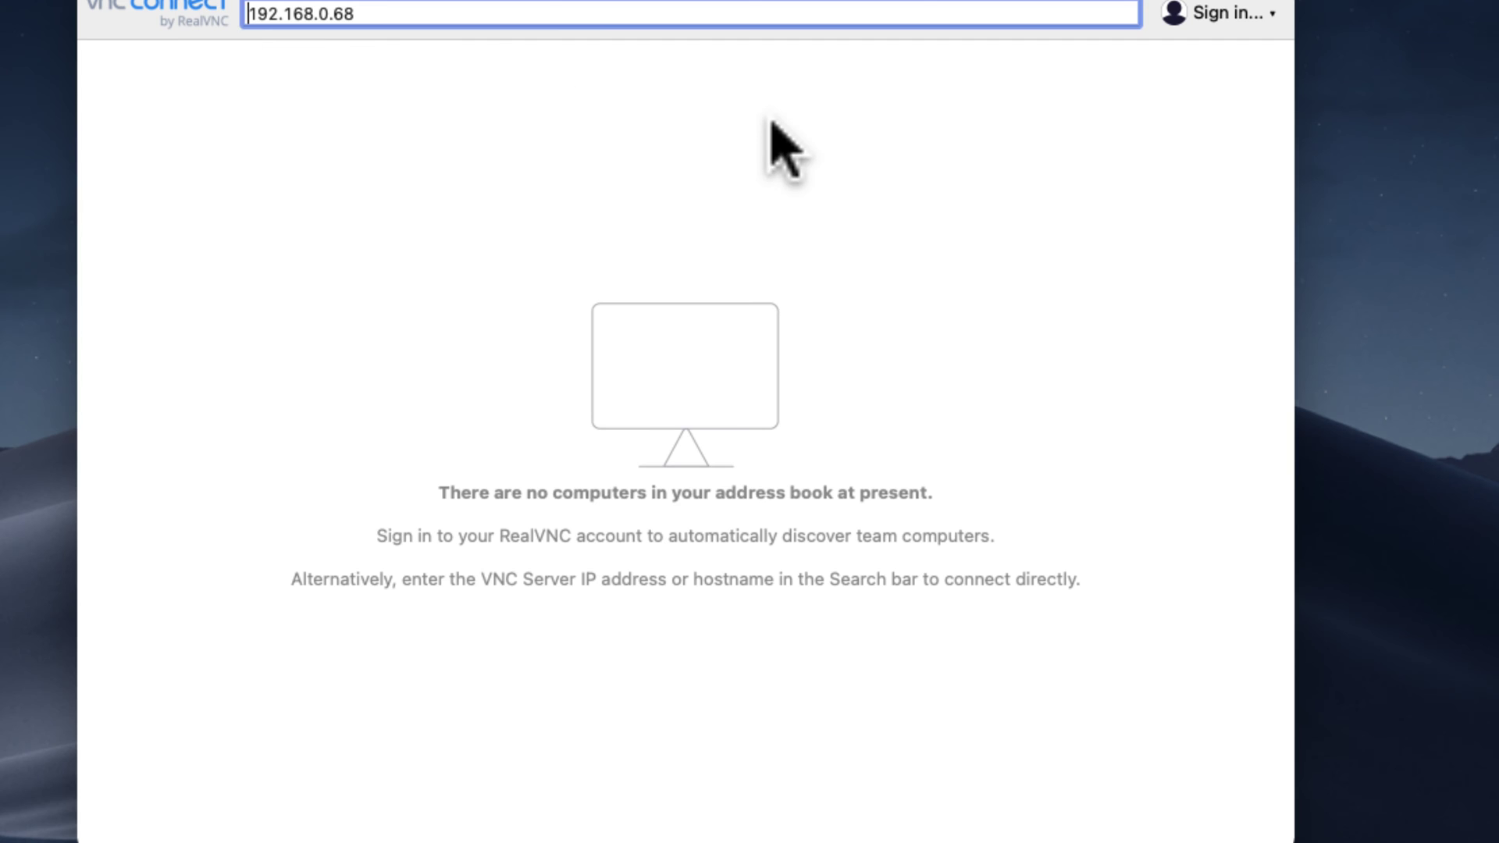
- Connect to 192.168.0.68, accept the server identity, log in with the Pi's credentials, and grant permission
key("Return")
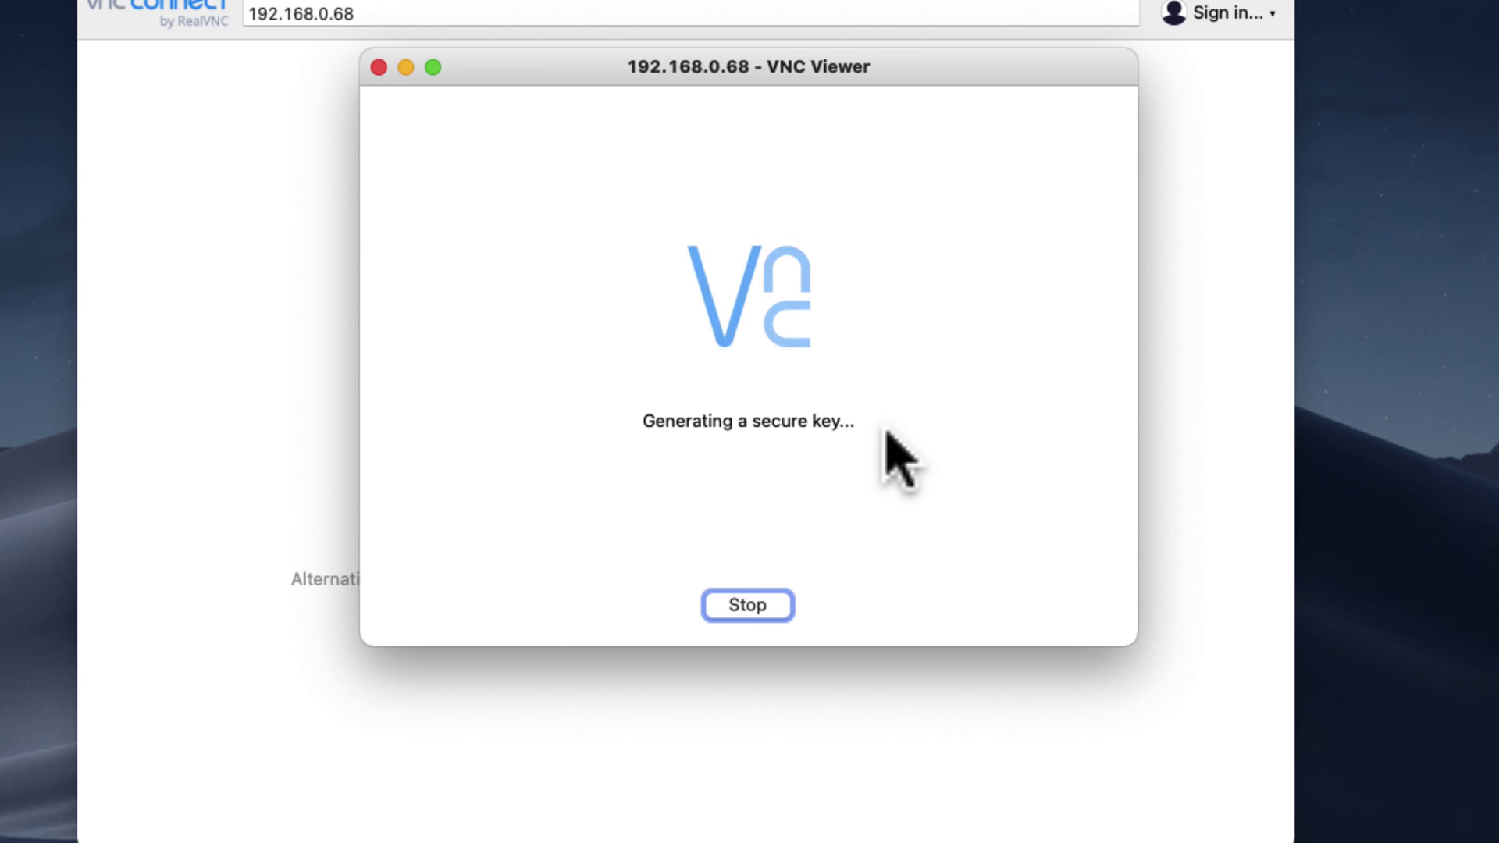
left_click(954, 490)
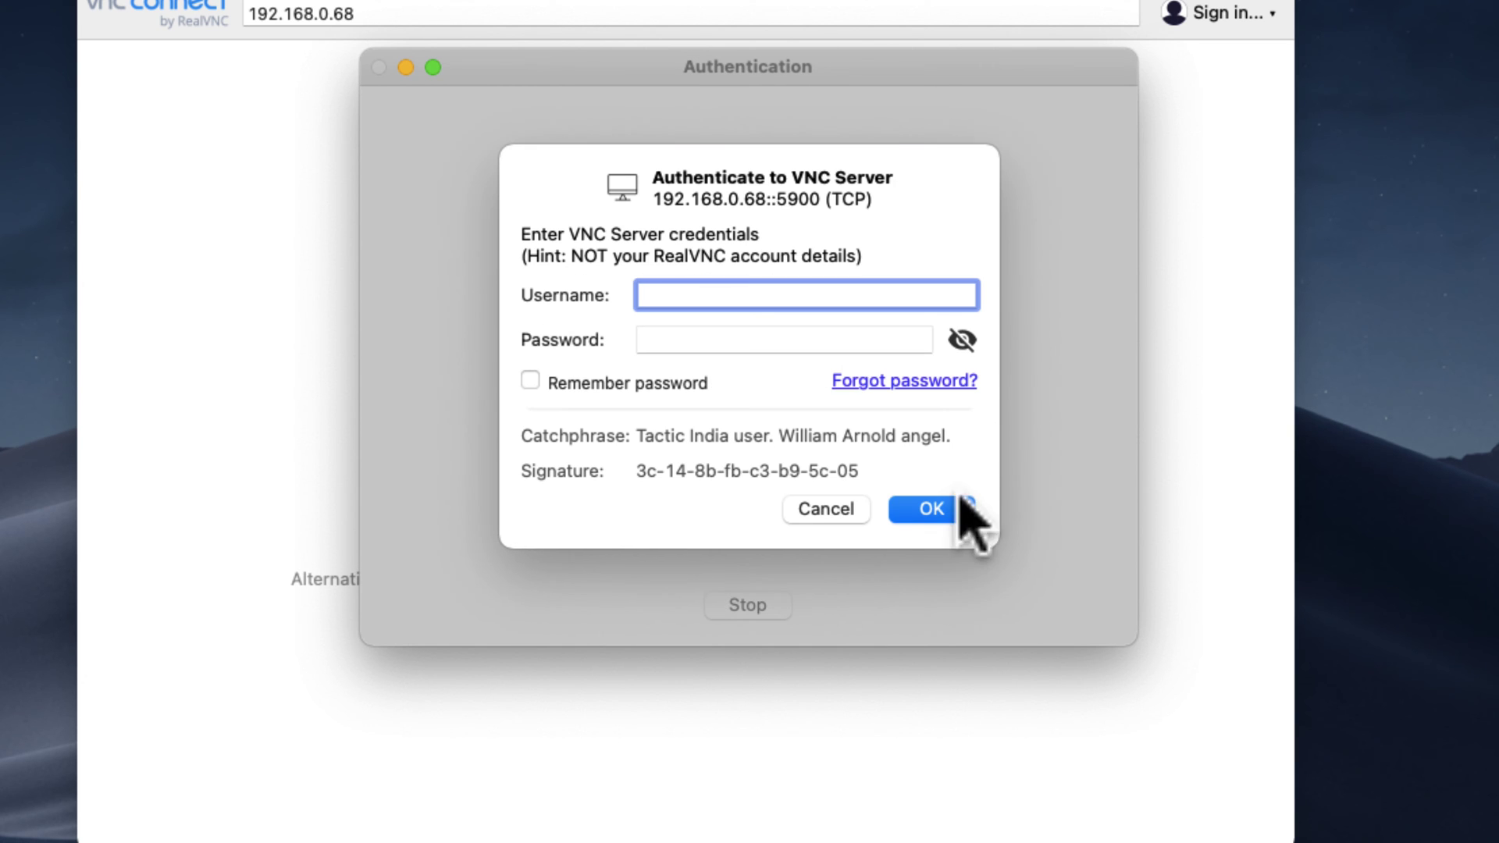
type("pi")
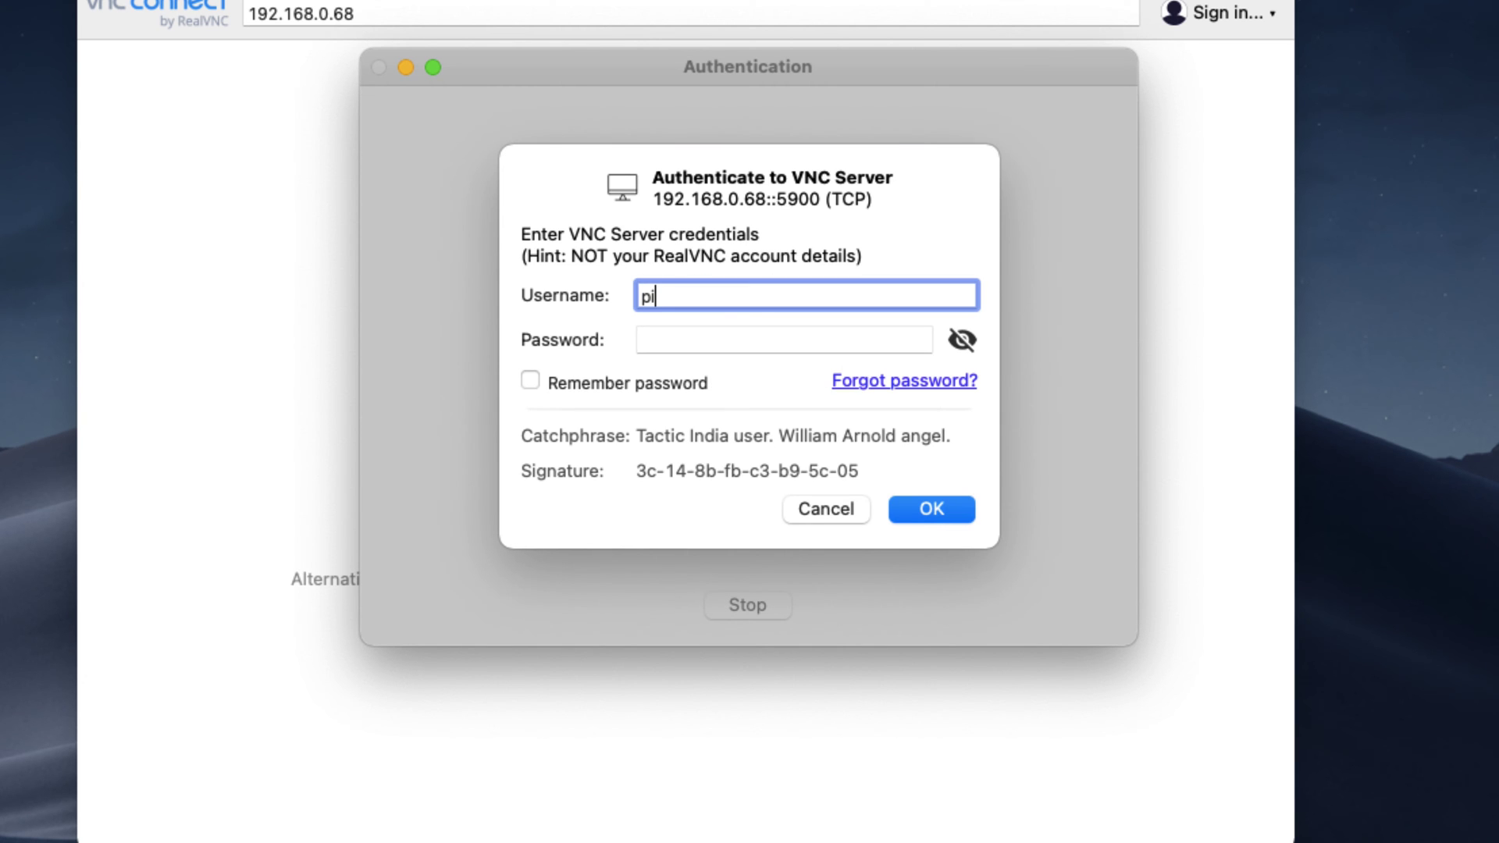
left_click(689, 340)
type("r")
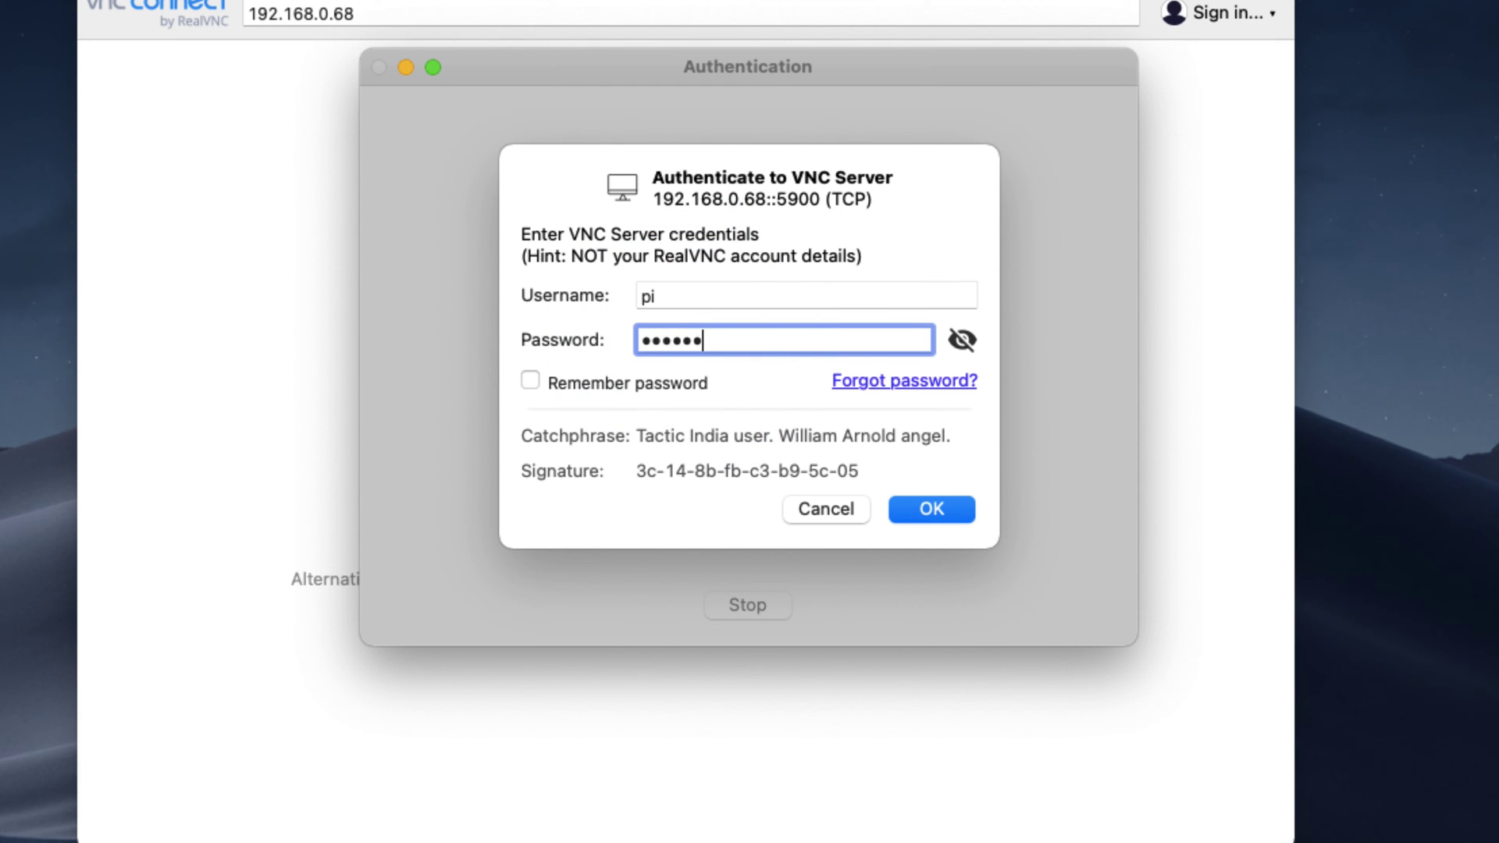
left_click(935, 507)
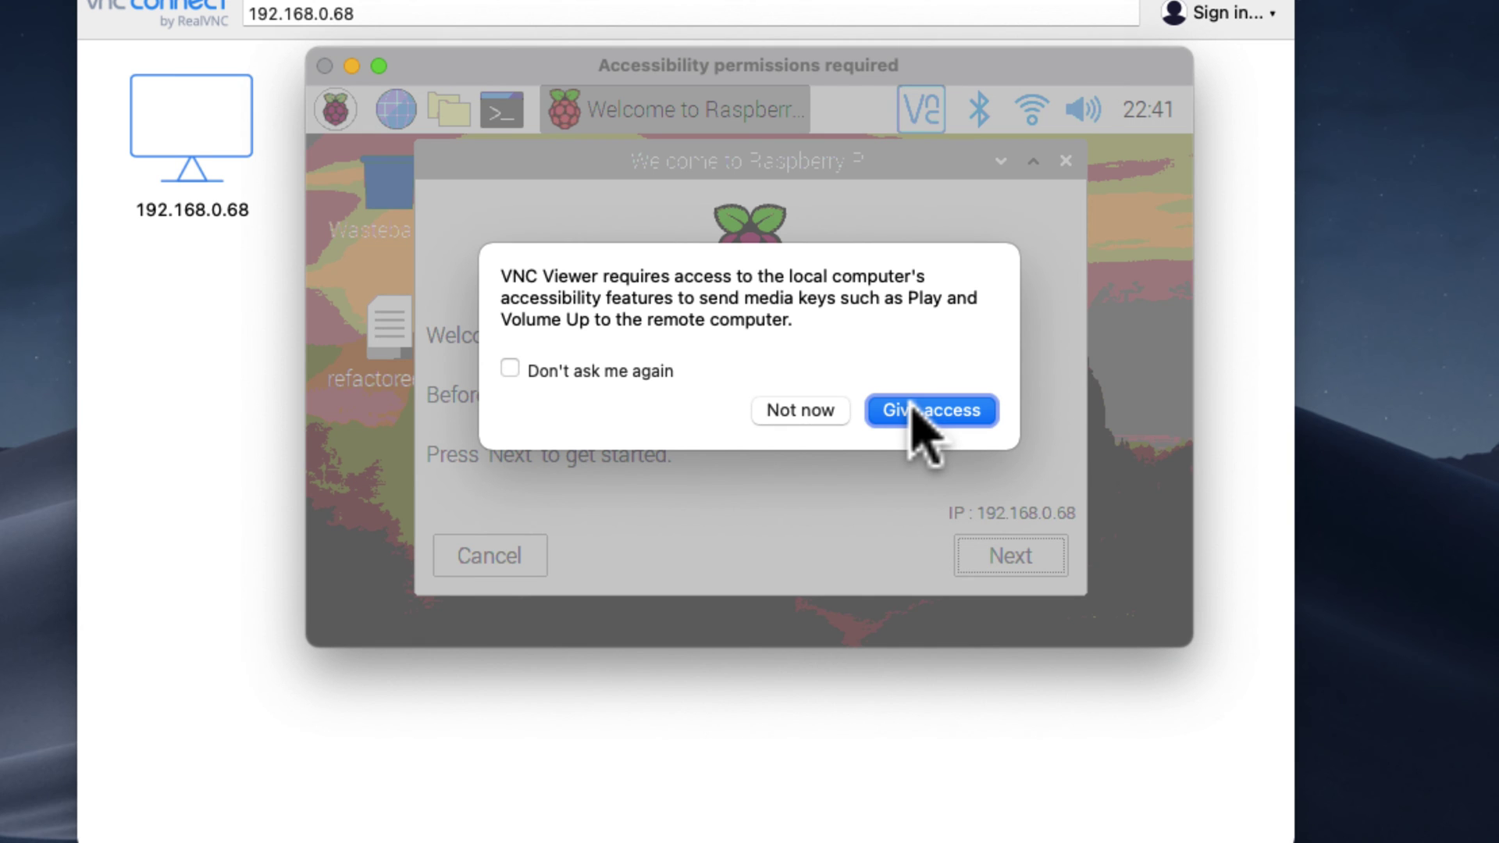
left_click(921, 411)
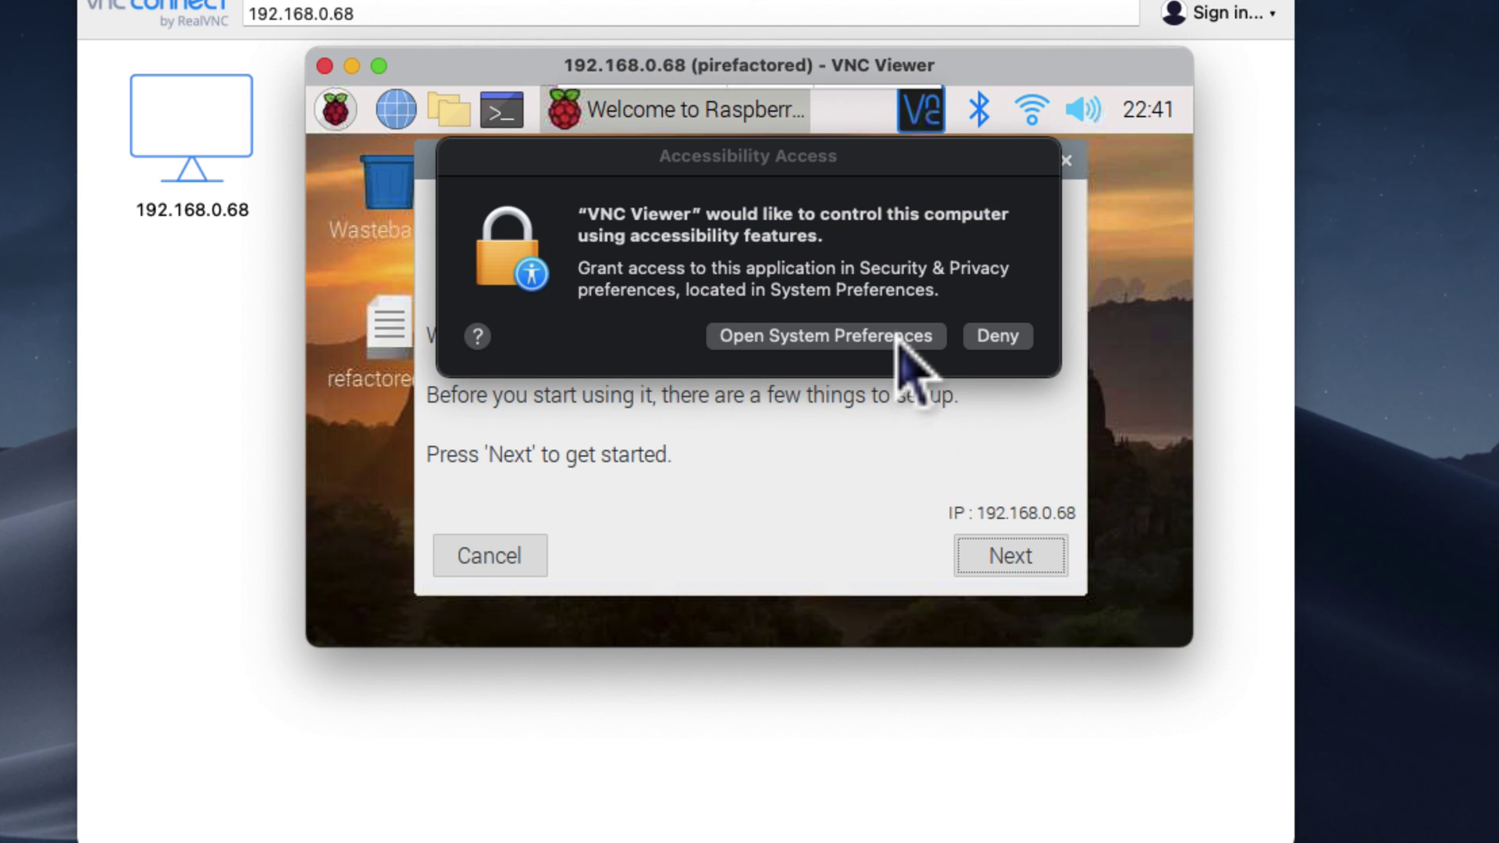
- Unlock Security & Privacy with the admin password and tick VNC Viewer under Accessibility
left_click(897, 341)
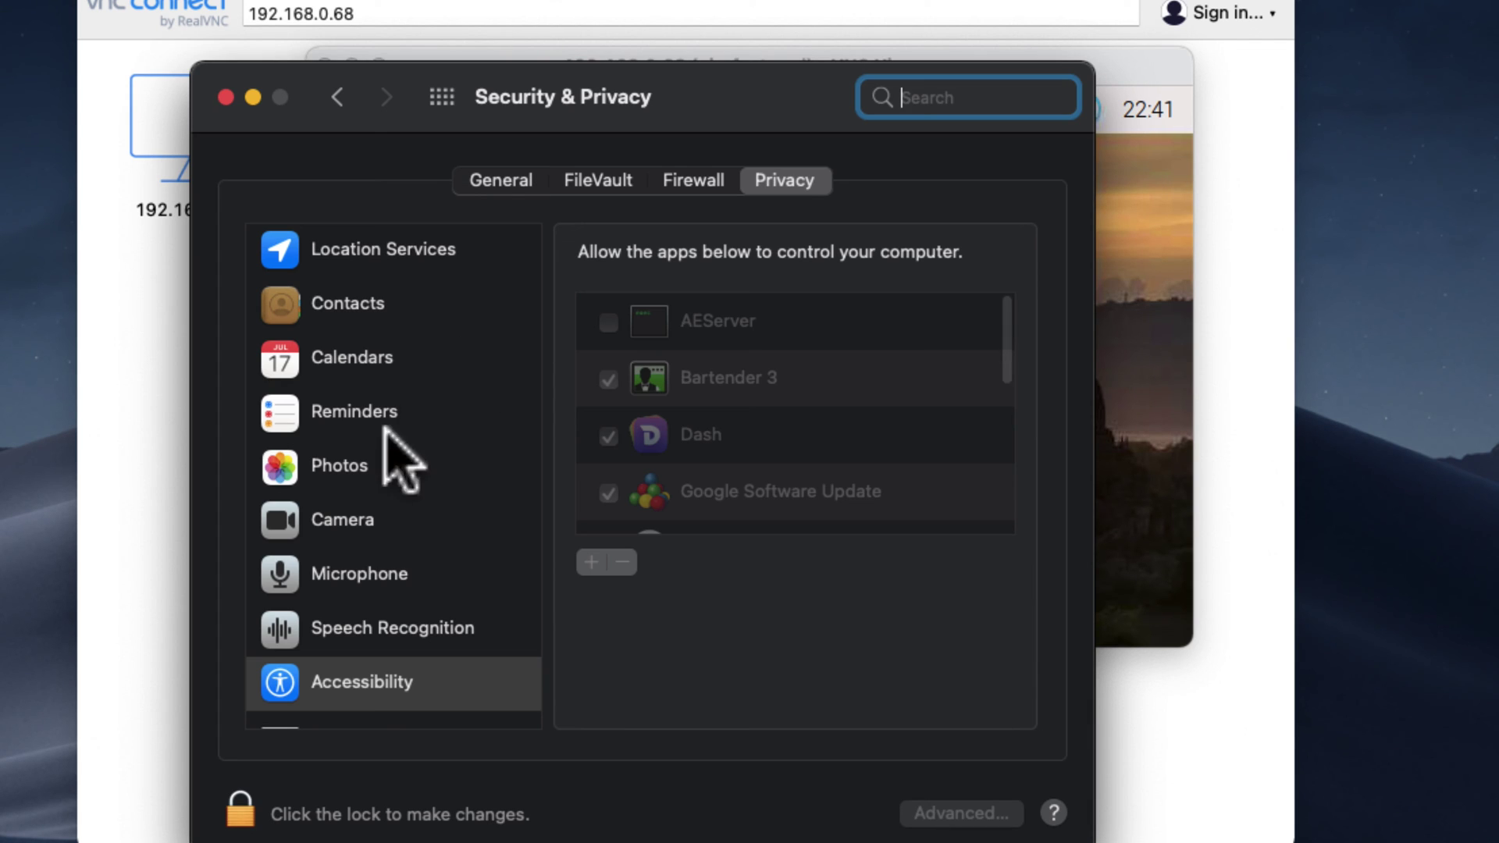
scroll(375, 484, "down", 8)
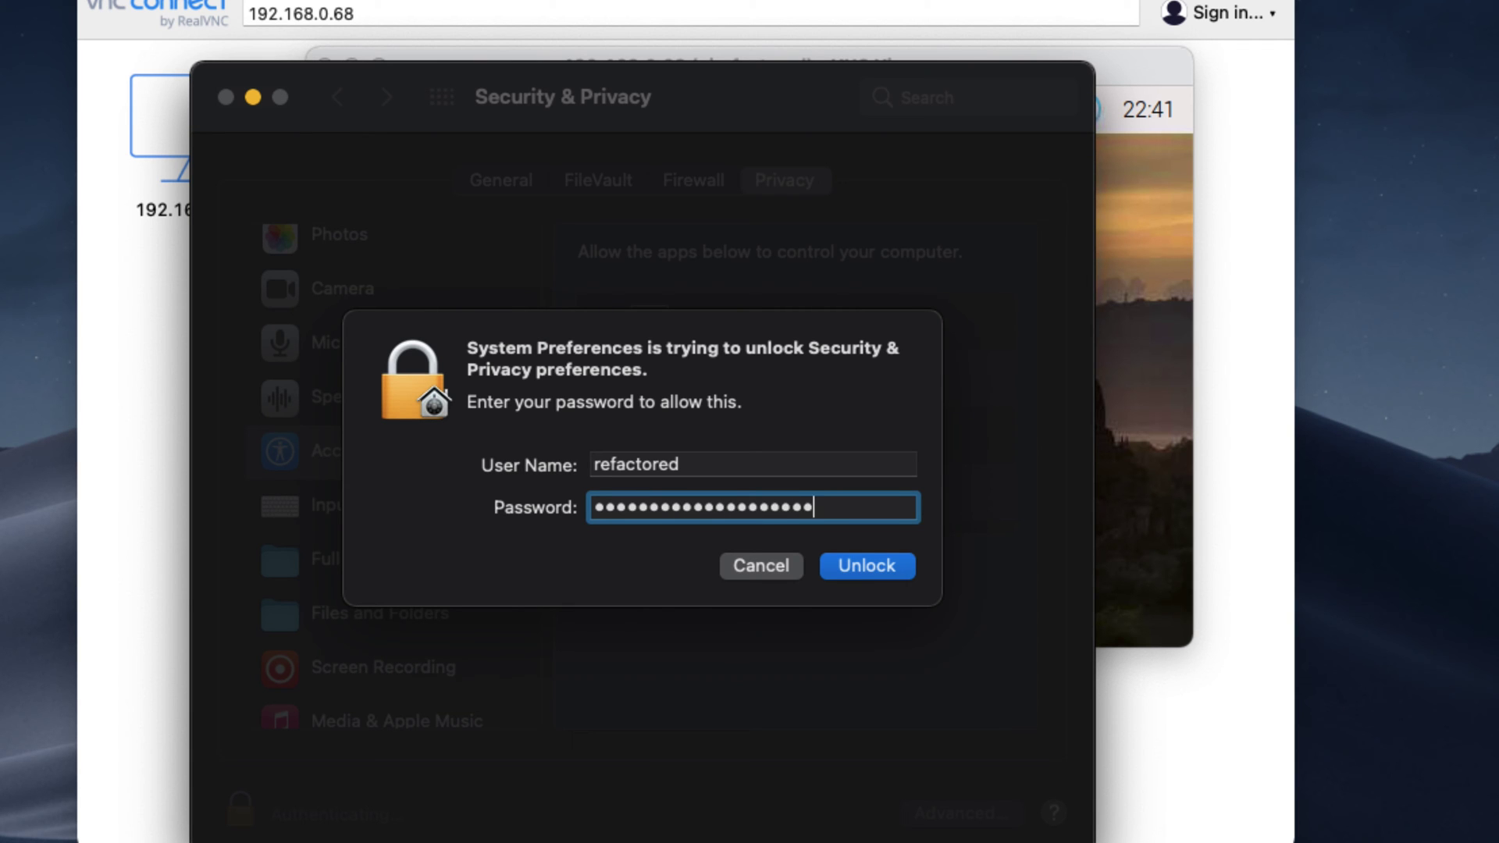
key("Return")
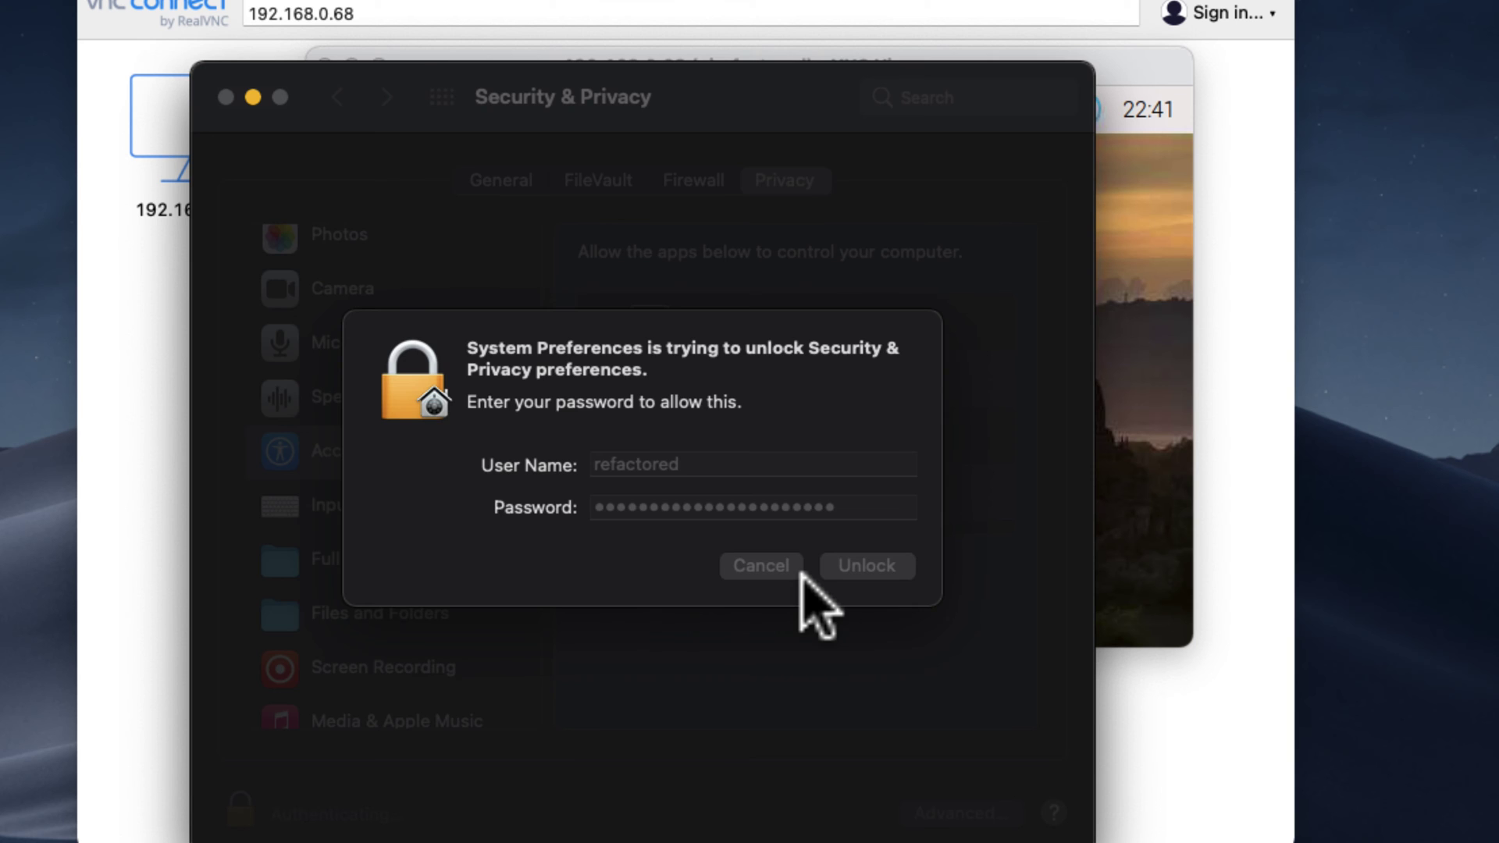
scroll(687, 477, "down", 5)
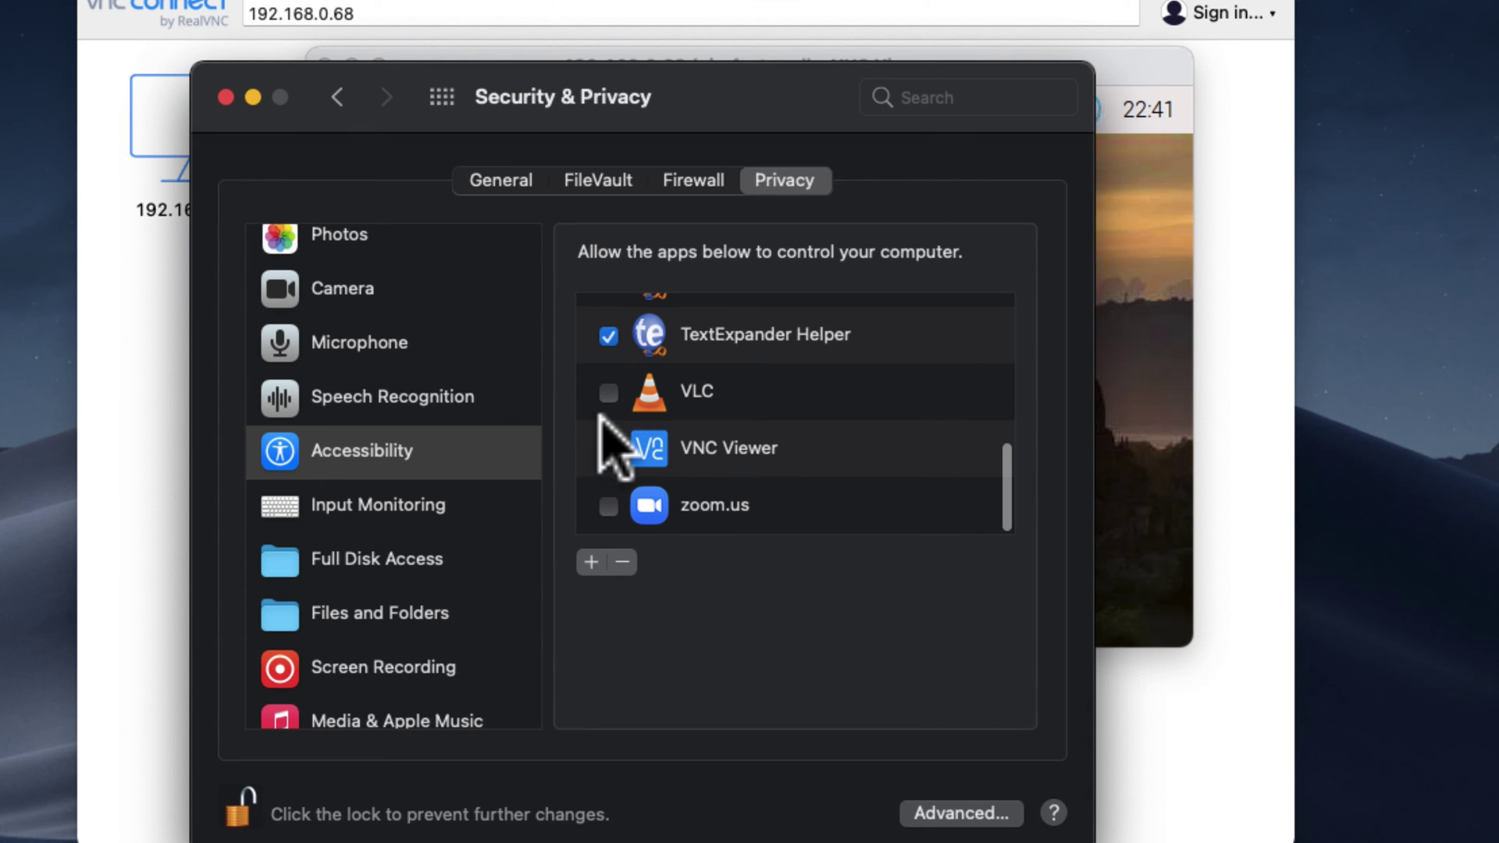
left_click(608, 450)
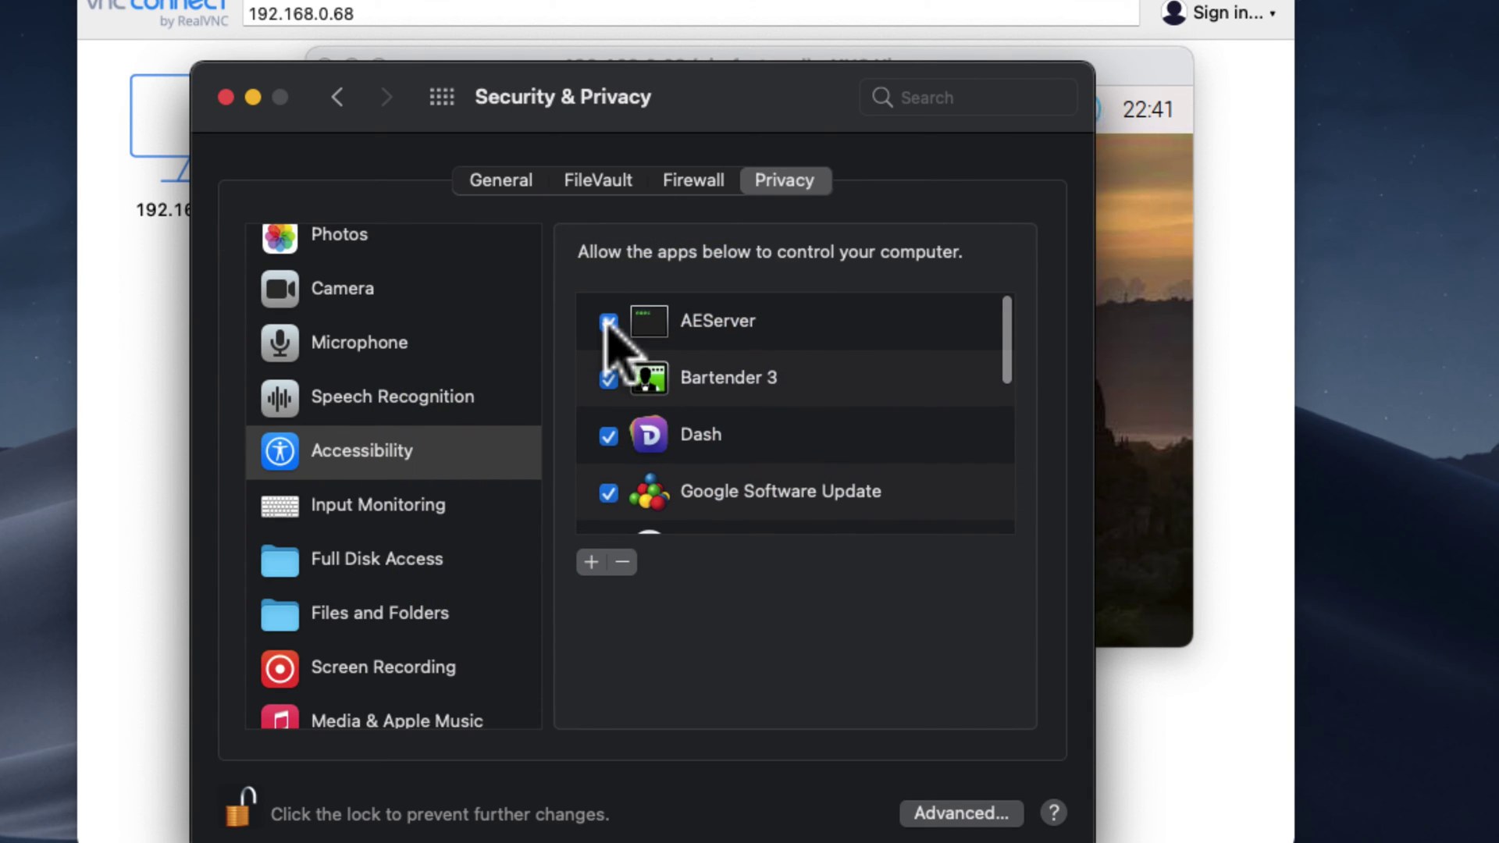
left_click(608, 322)
scroll(654, 506, "down", 5)
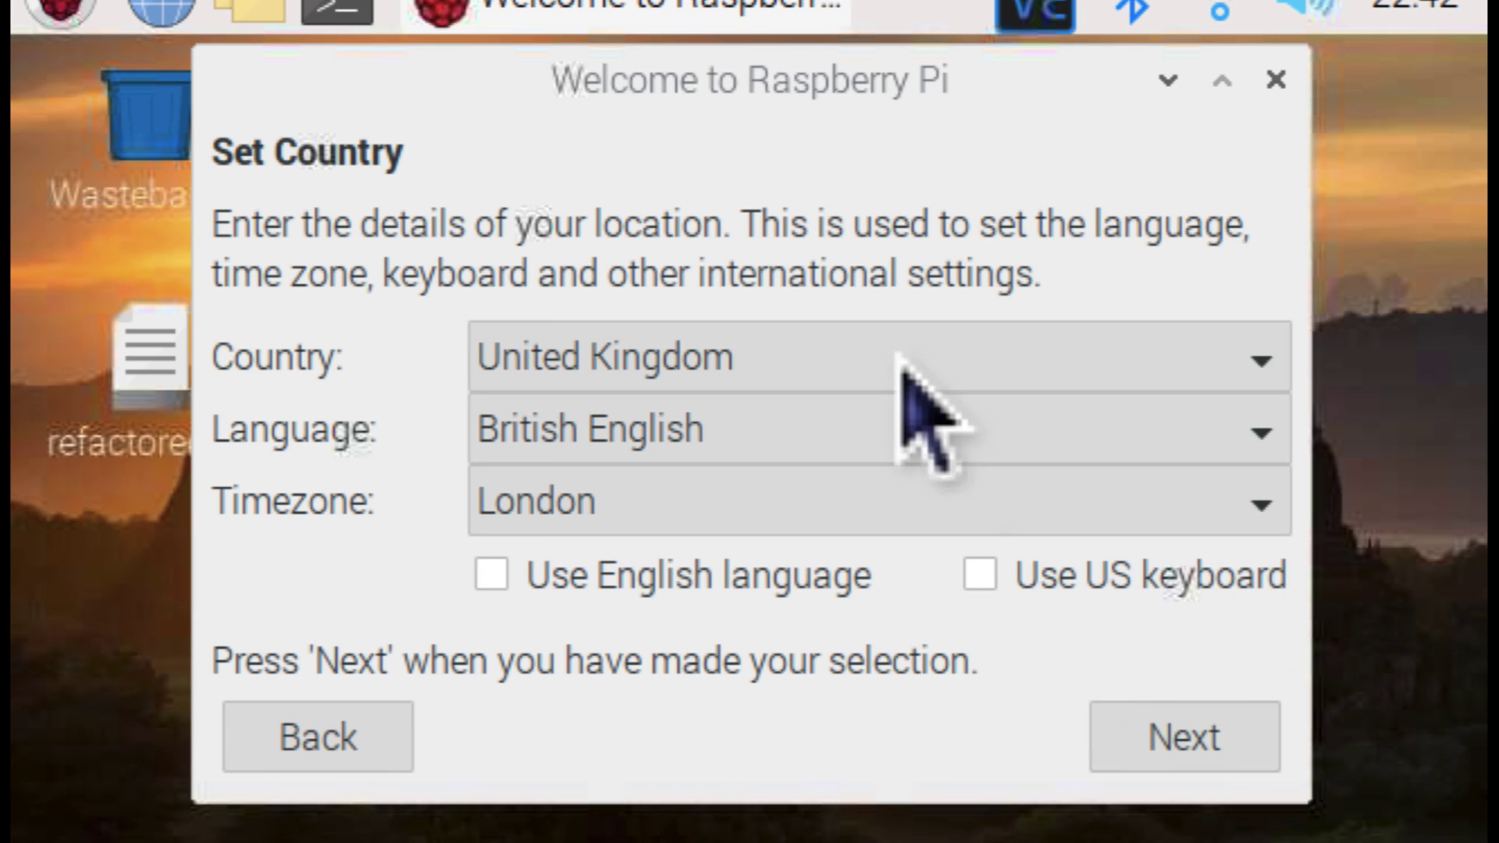
- Set the Pi's country to United States and its timezone to New York
left_click(874, 359)
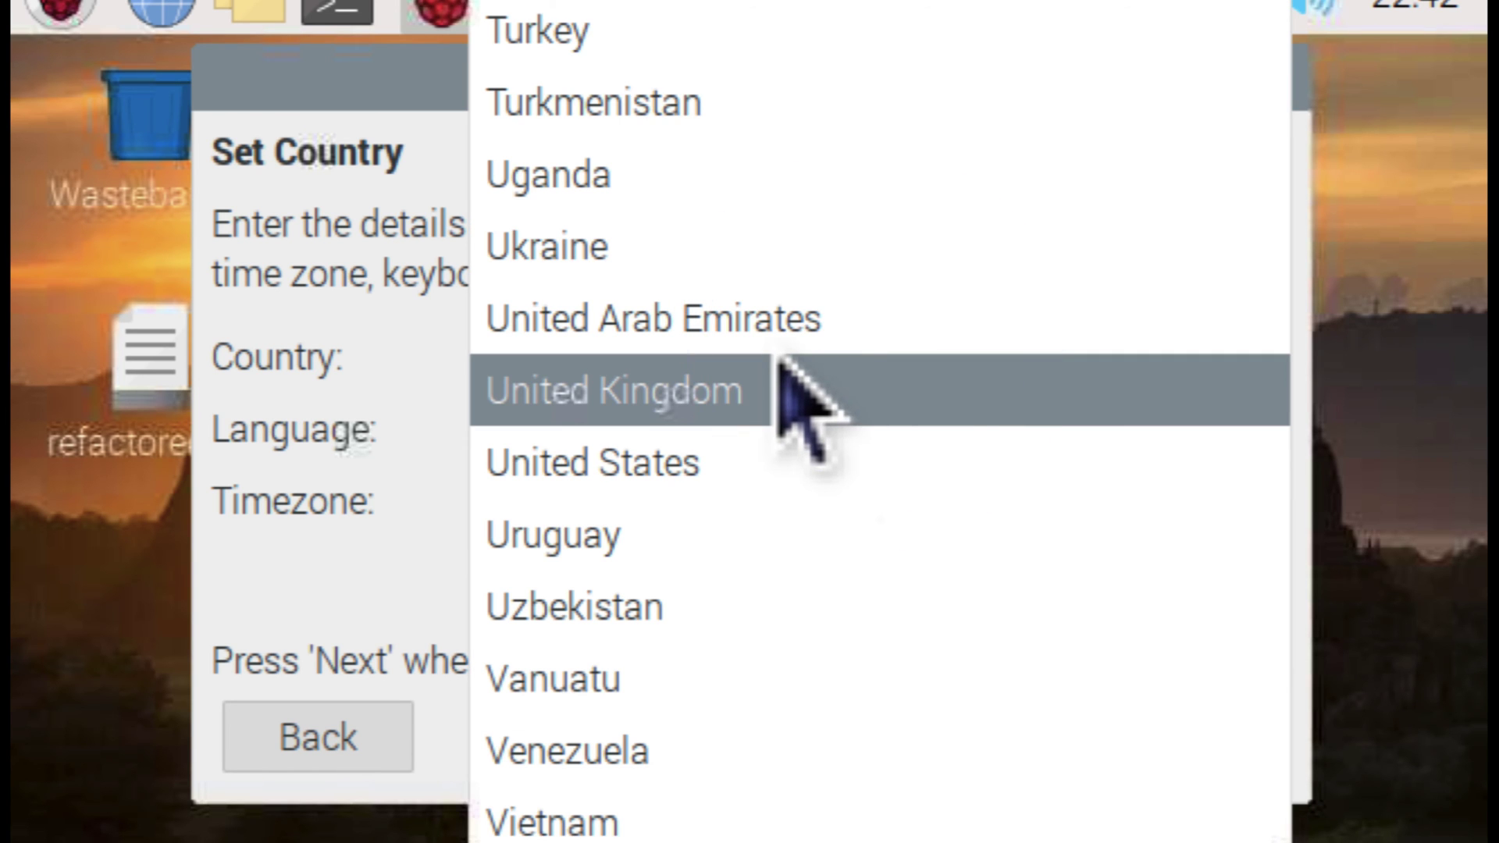
left_click(759, 421)
left_click(754, 363)
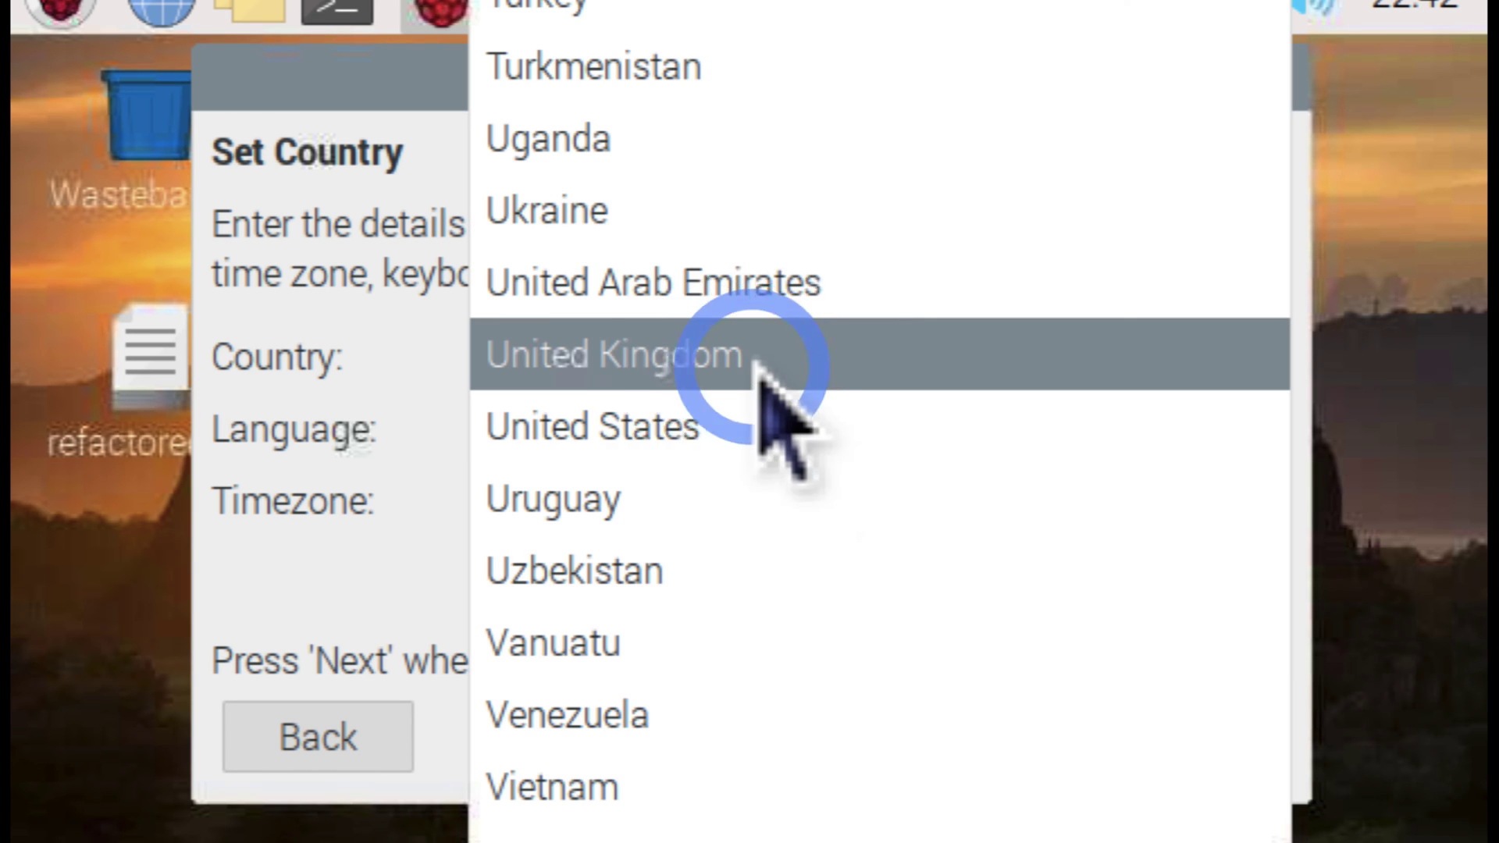
left_click(741, 422)
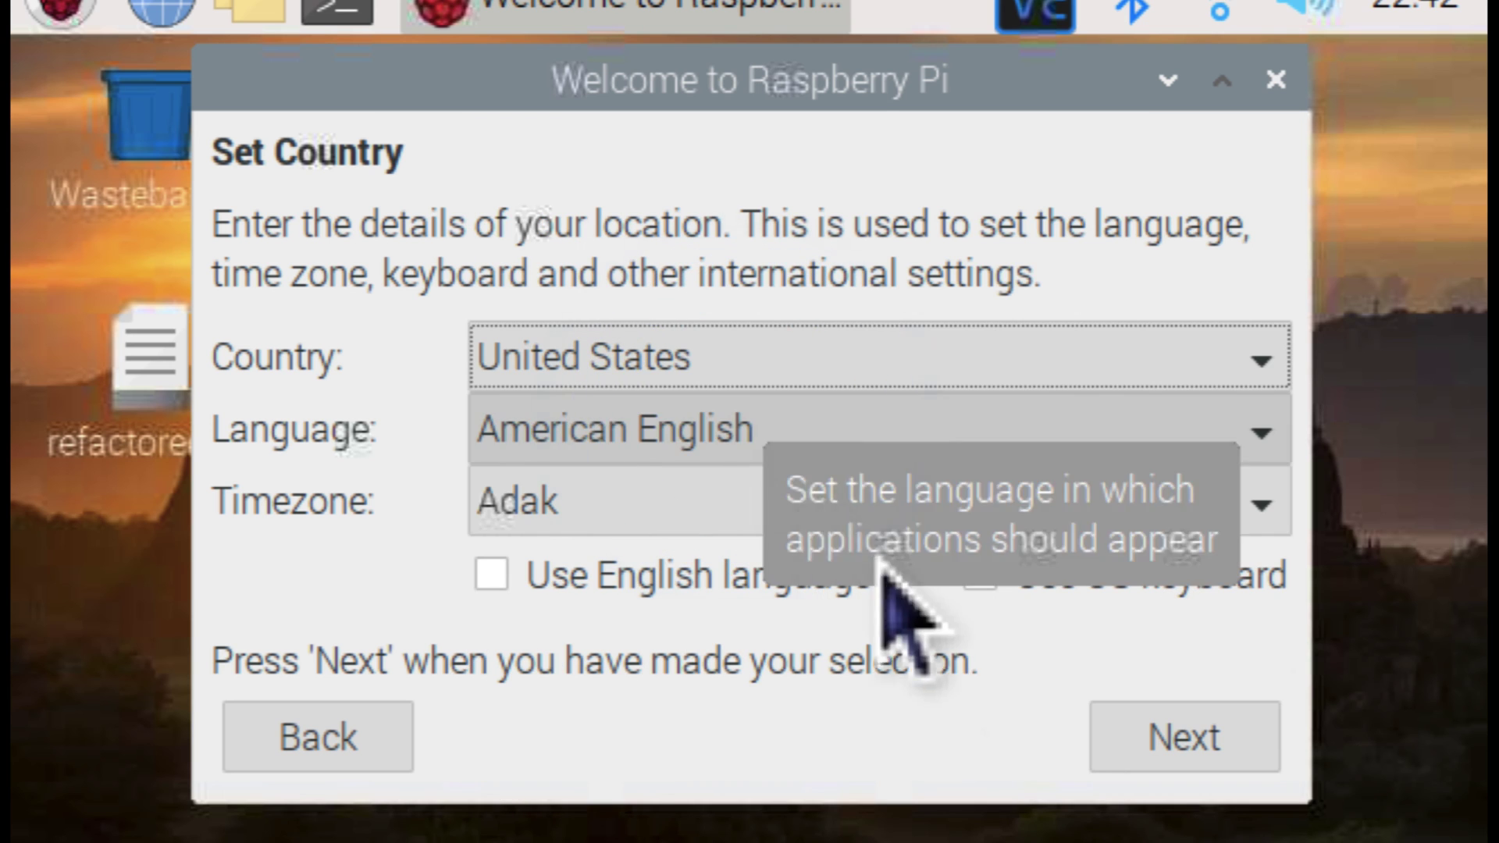
left_click(793, 500)
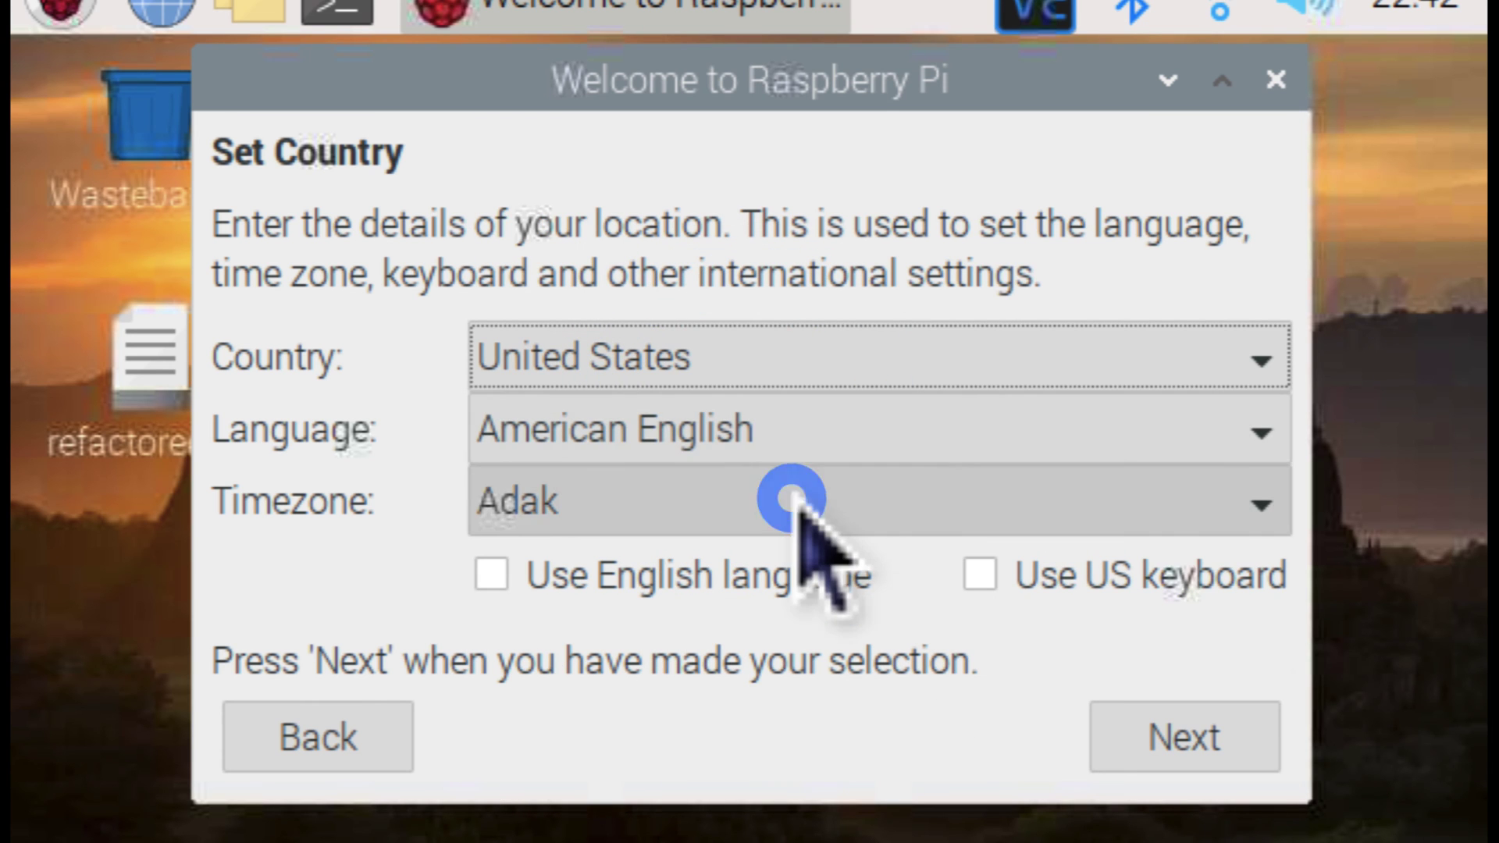
scroll(784, 593, "down", 5)
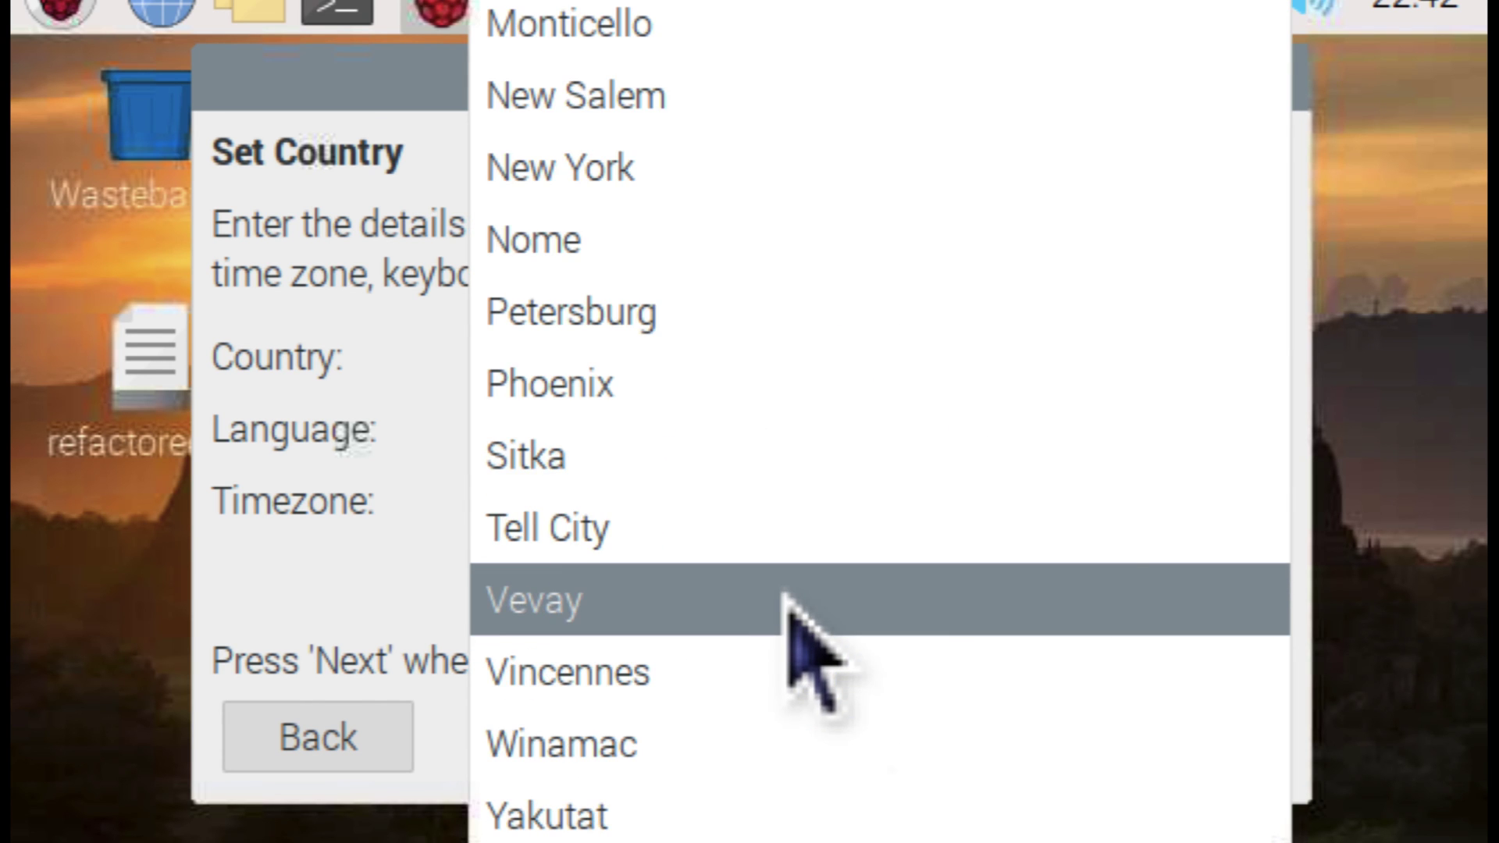
left_click(743, 186)
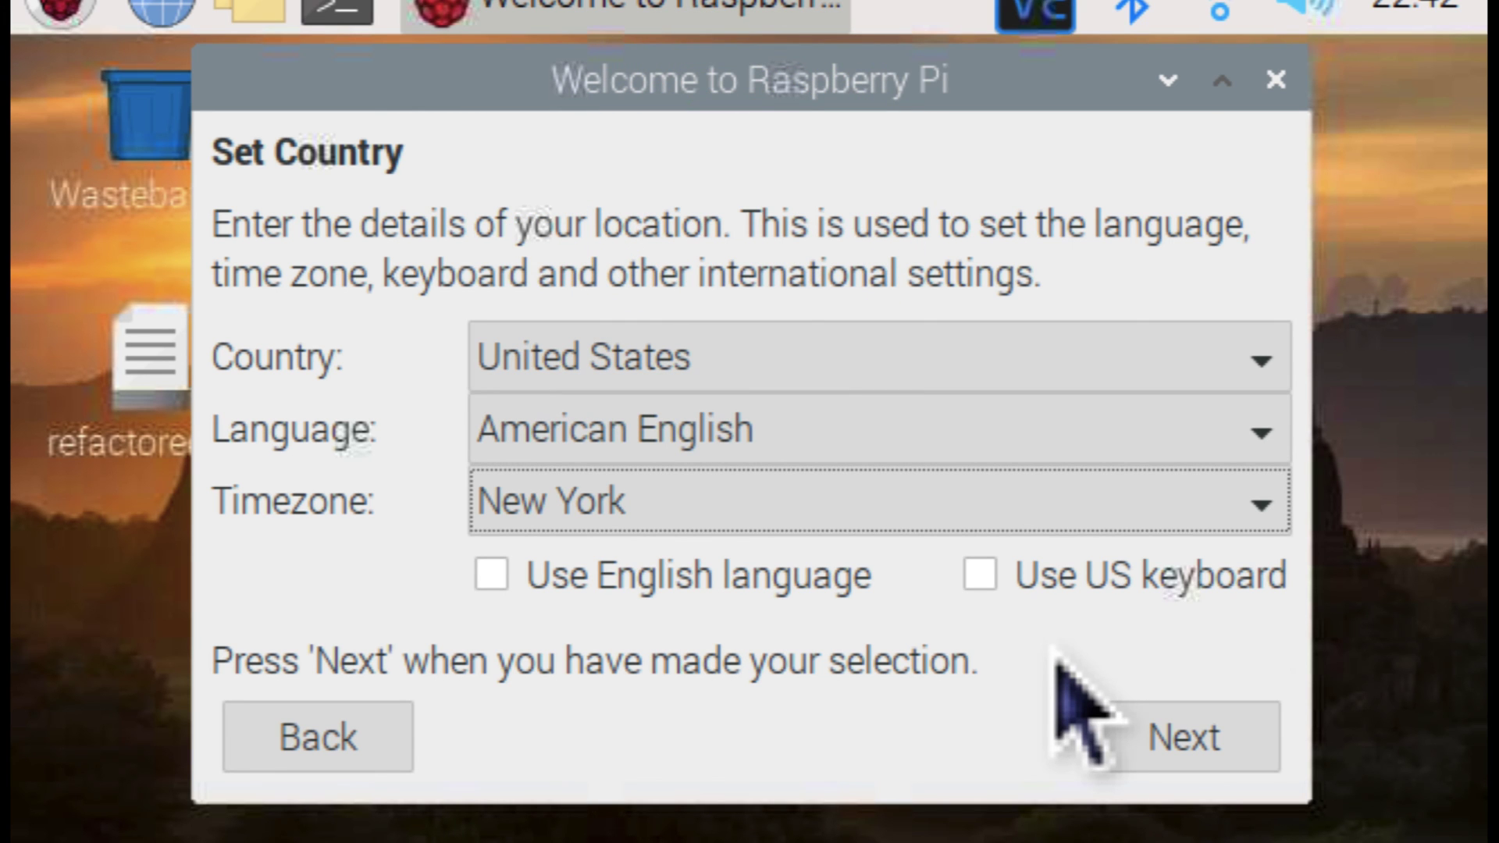
- Tick Use English language and Use US keyboard, then apply with Next
left_click(793, 570)
left_click(1040, 570)
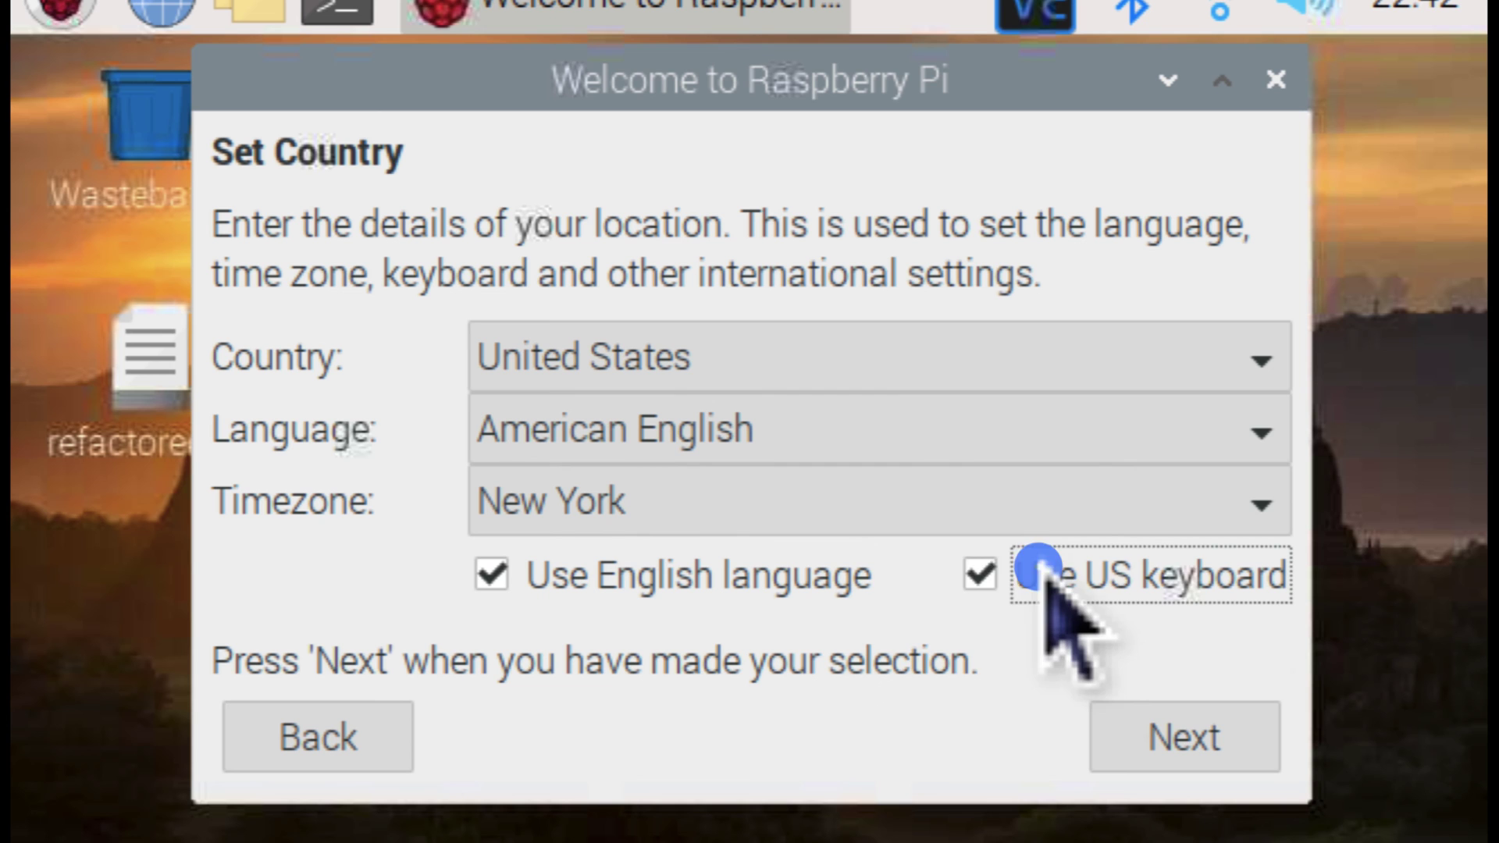
left_click(1163, 727)
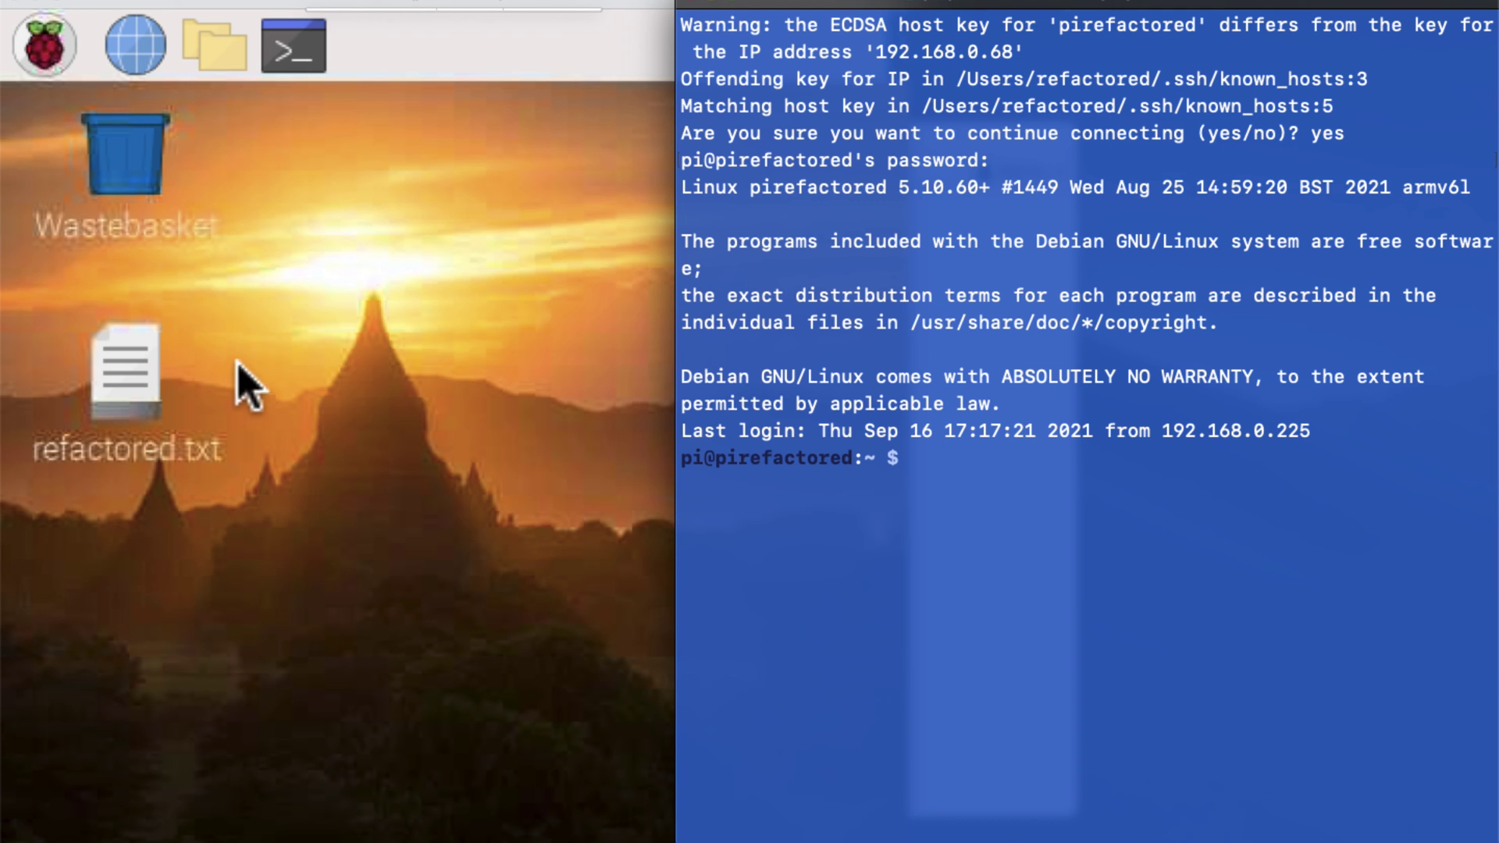
- Shrink the Pi desktop window beside the SSH terminal and list the home folder with ls
left_click(432, 261)
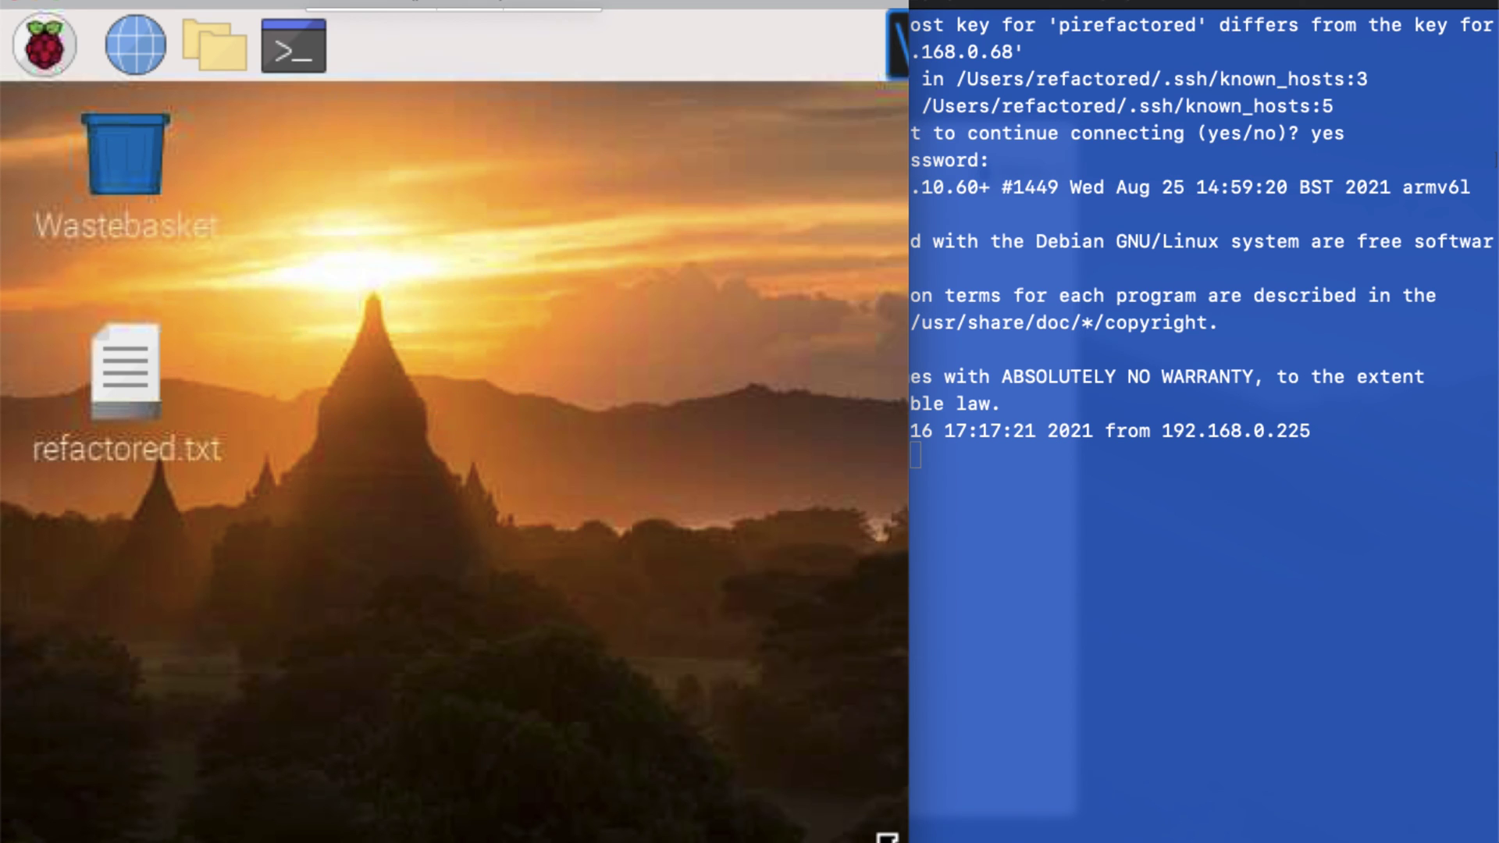
left_click_drag(888, 832, 654, 496)
left_click(910, 651)
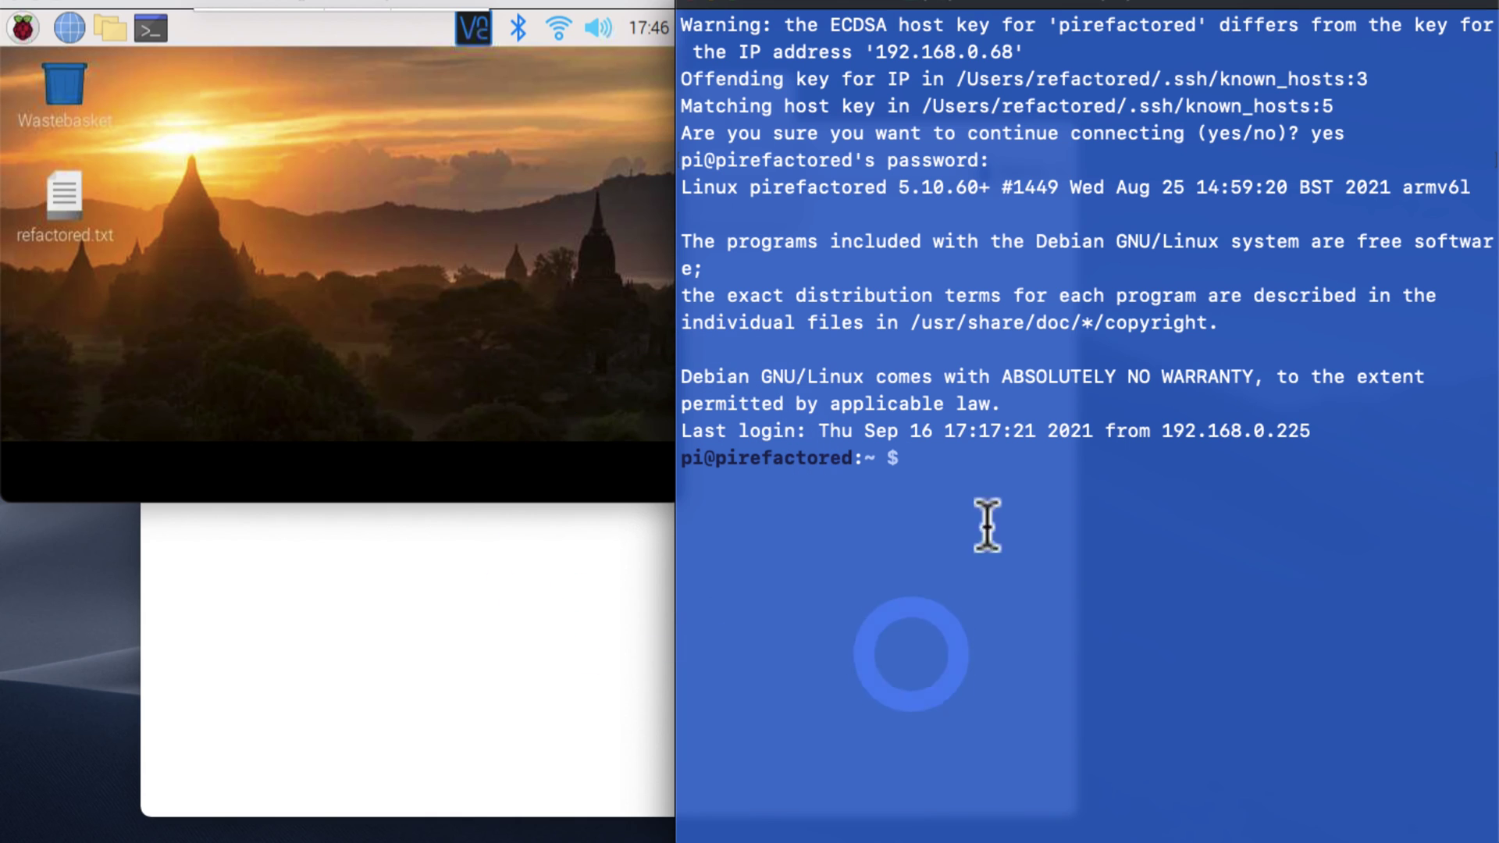
type("ls")
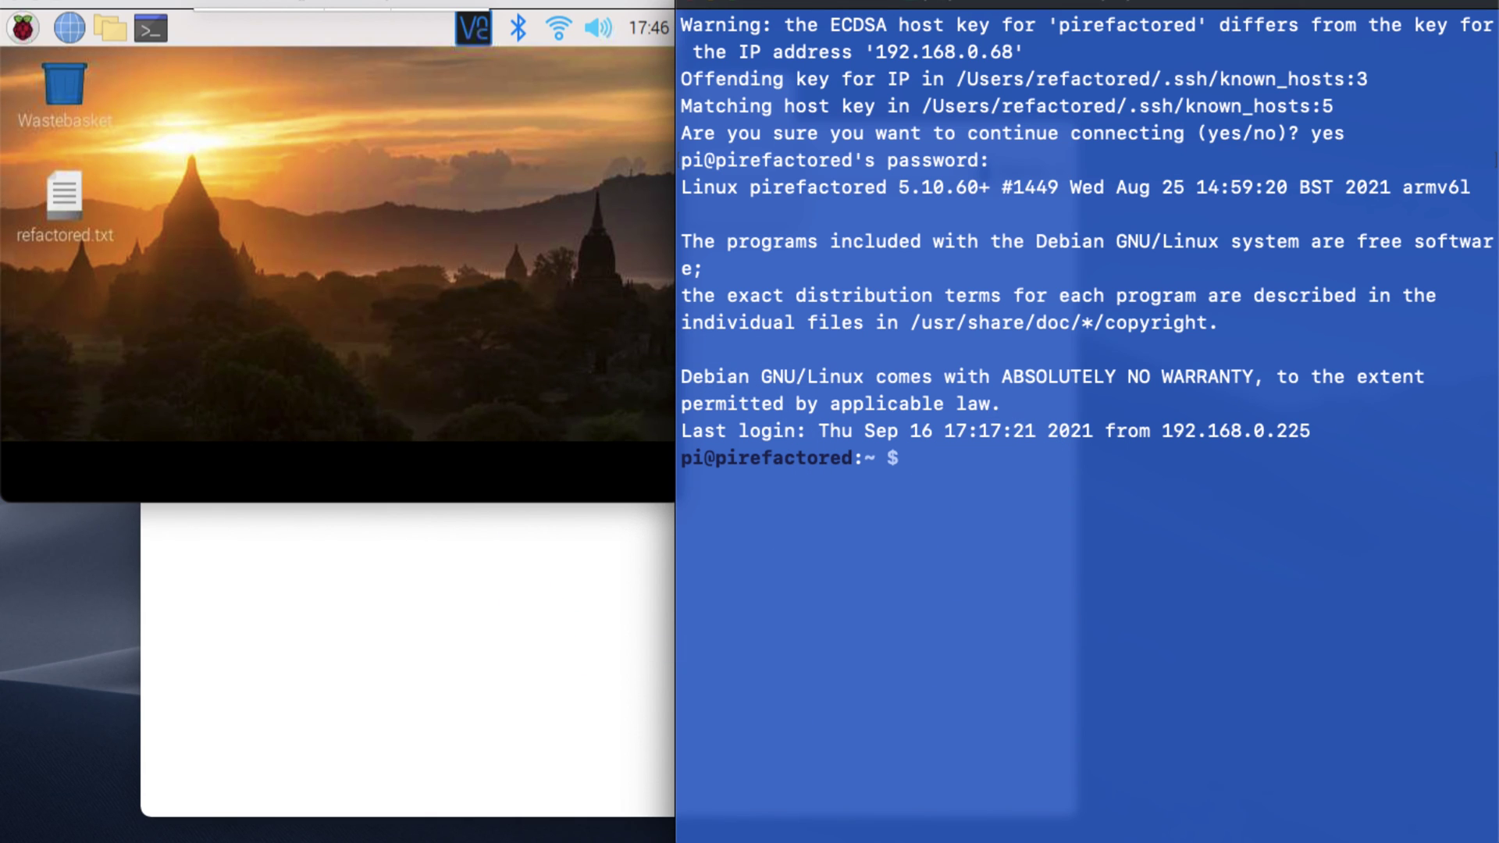
key("Return")
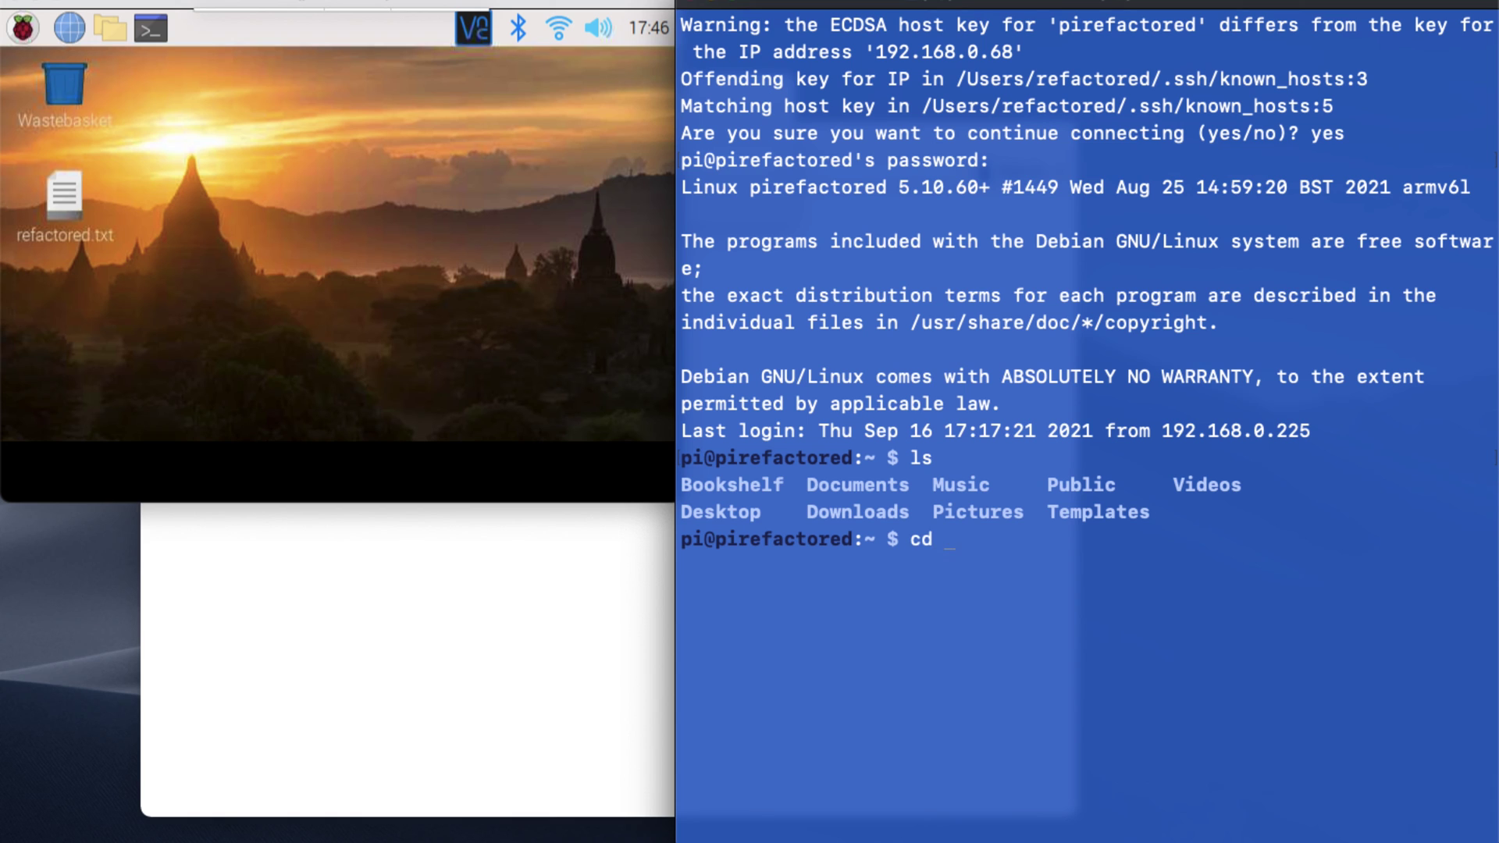
- Change into the Desktop folder and list its files
type("cd De")
key("Tab")
key("Return")
type("ls")
key("Return")
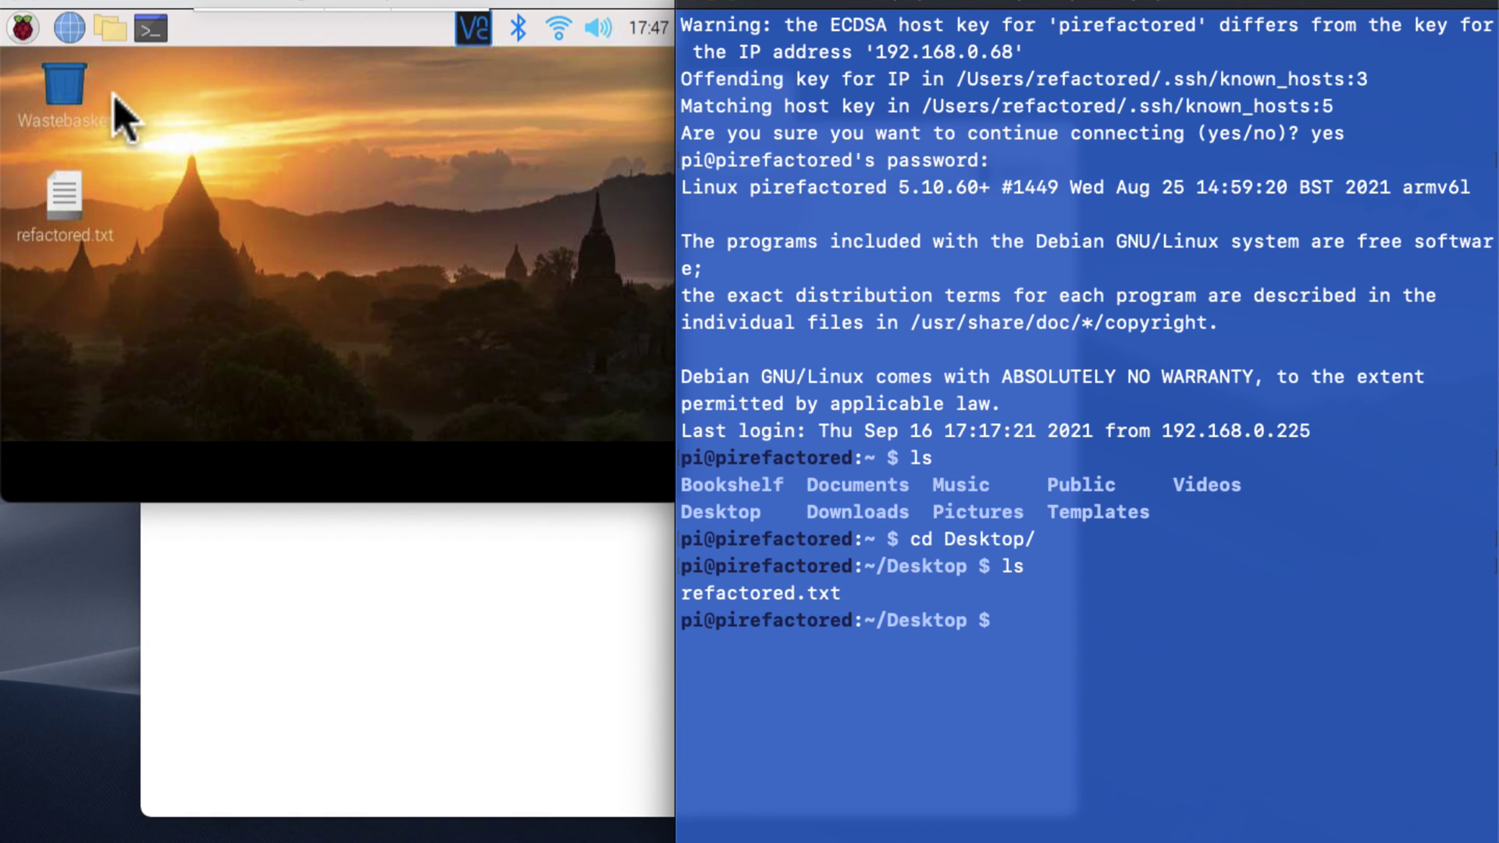
- Create test.txt in the Pi's Desktop folder with touch
left_click(1116, 636)
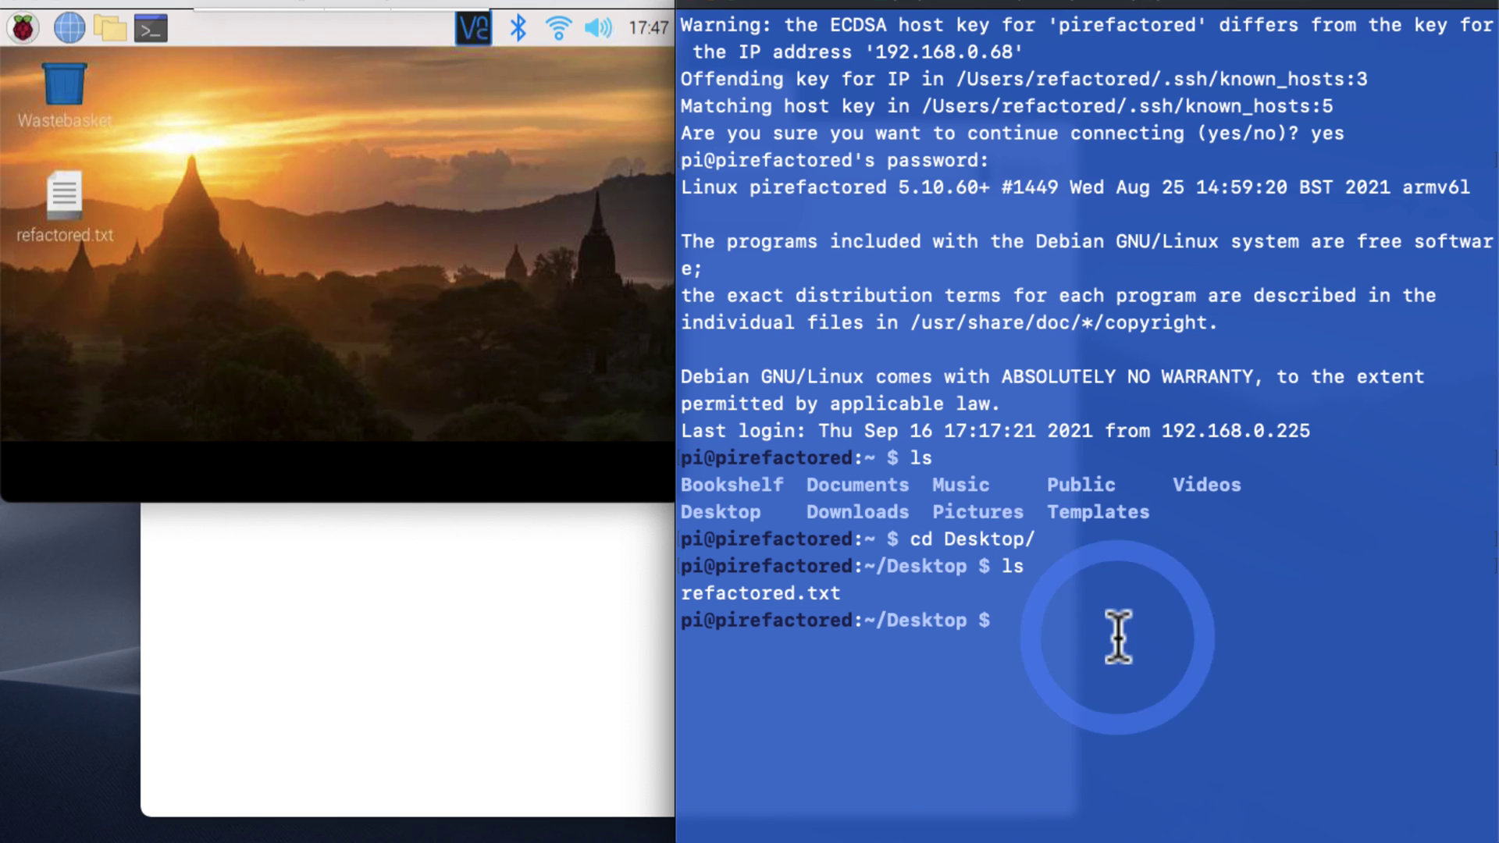
type("toc")
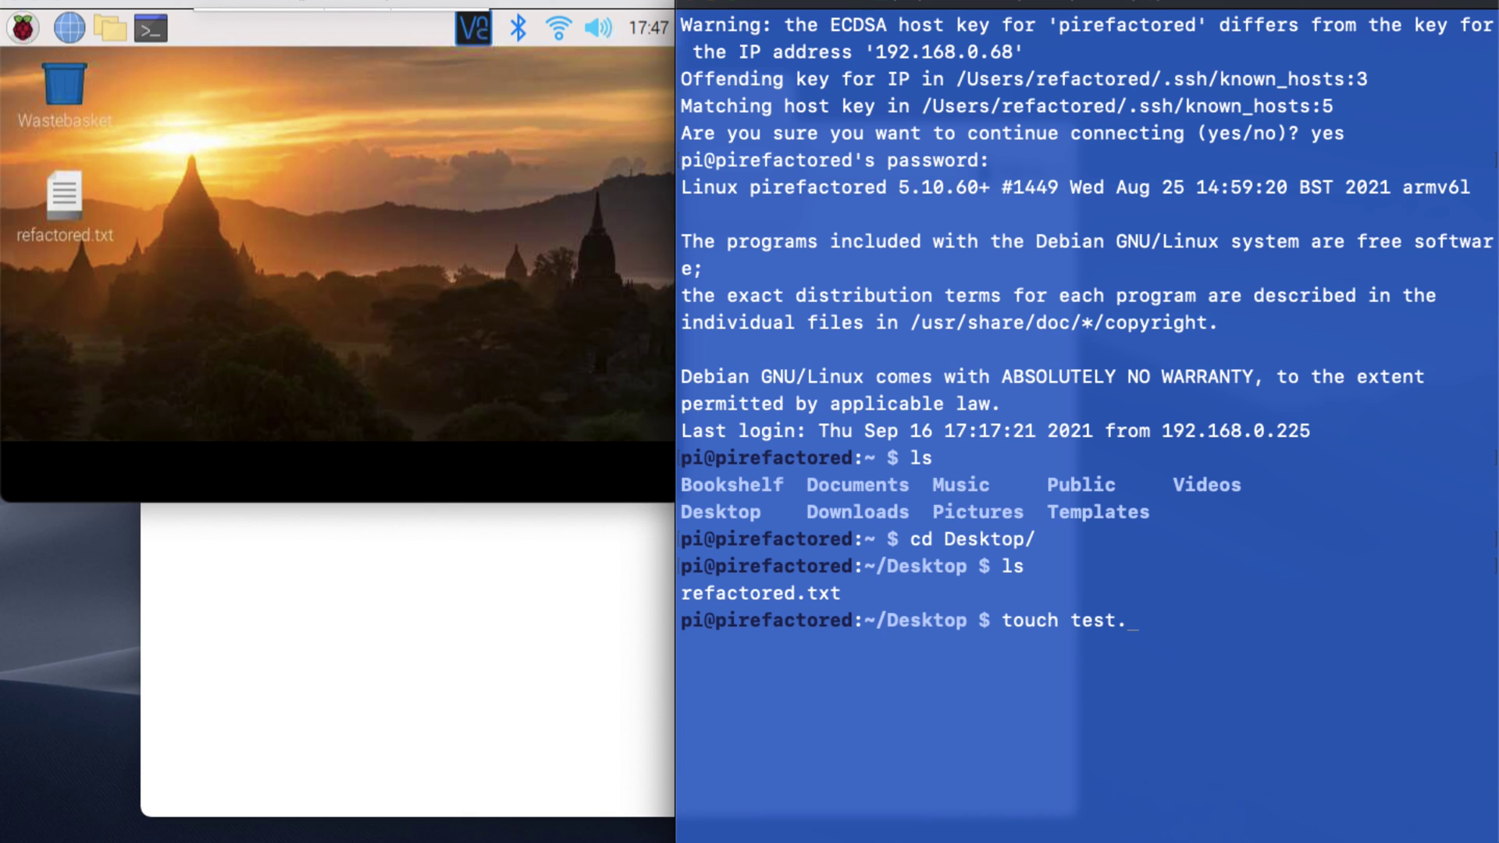
type("ch test.txt")
key("Return")
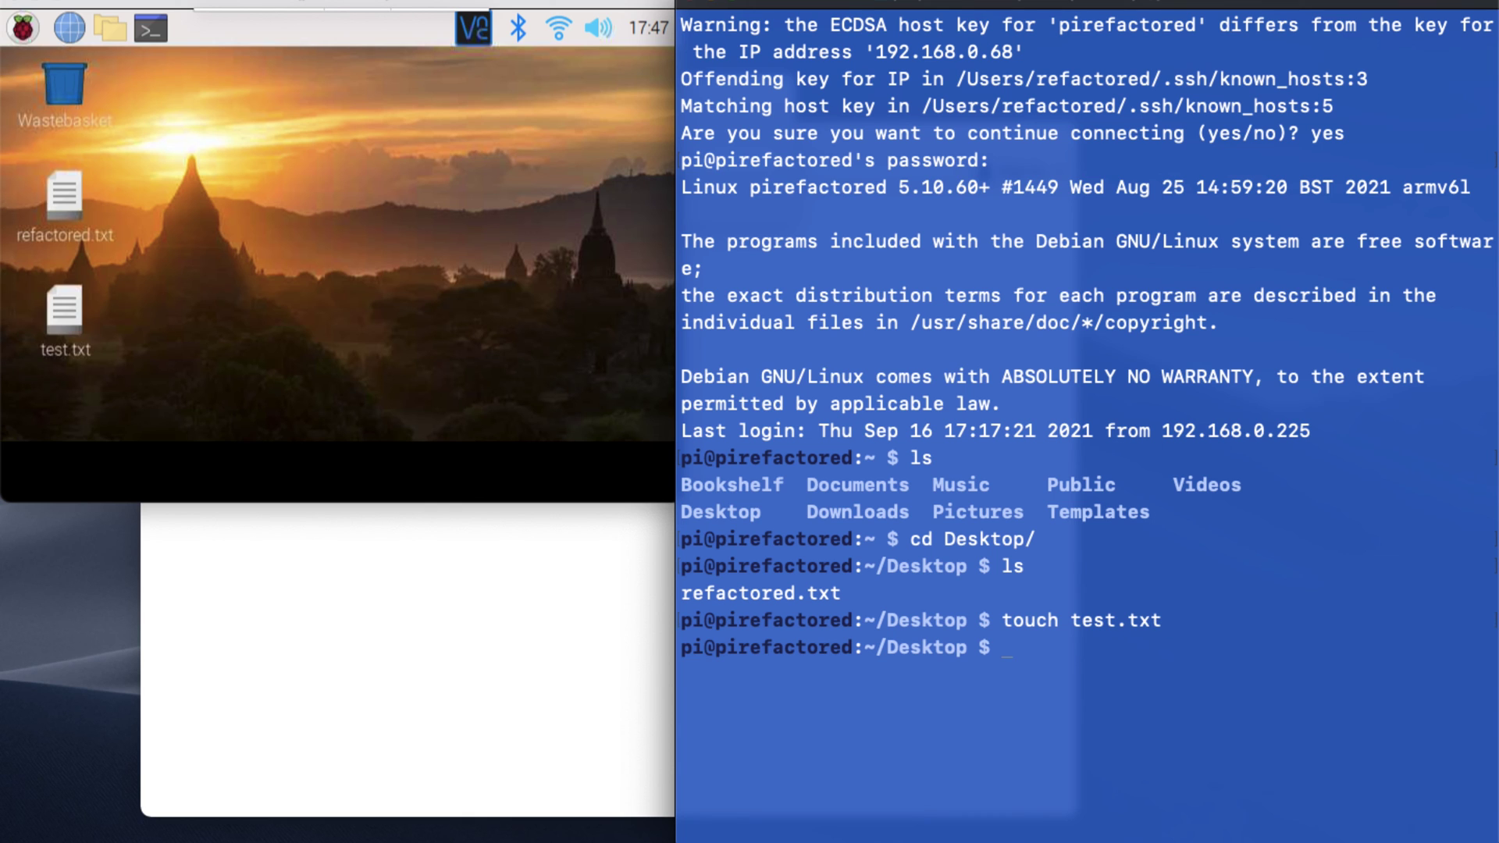